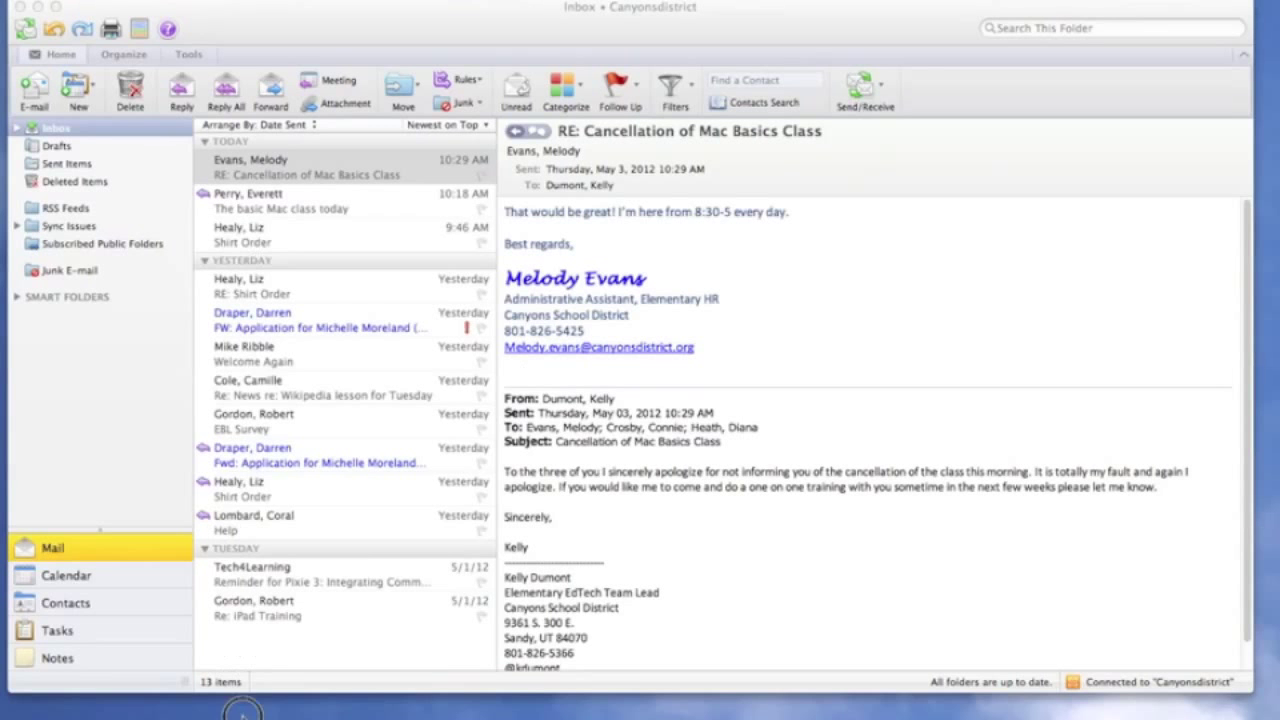
# Turn off 'Hide On My Computer folders' in Outlook's General preferences and close Preferences
pyautogui.click(378, 28)
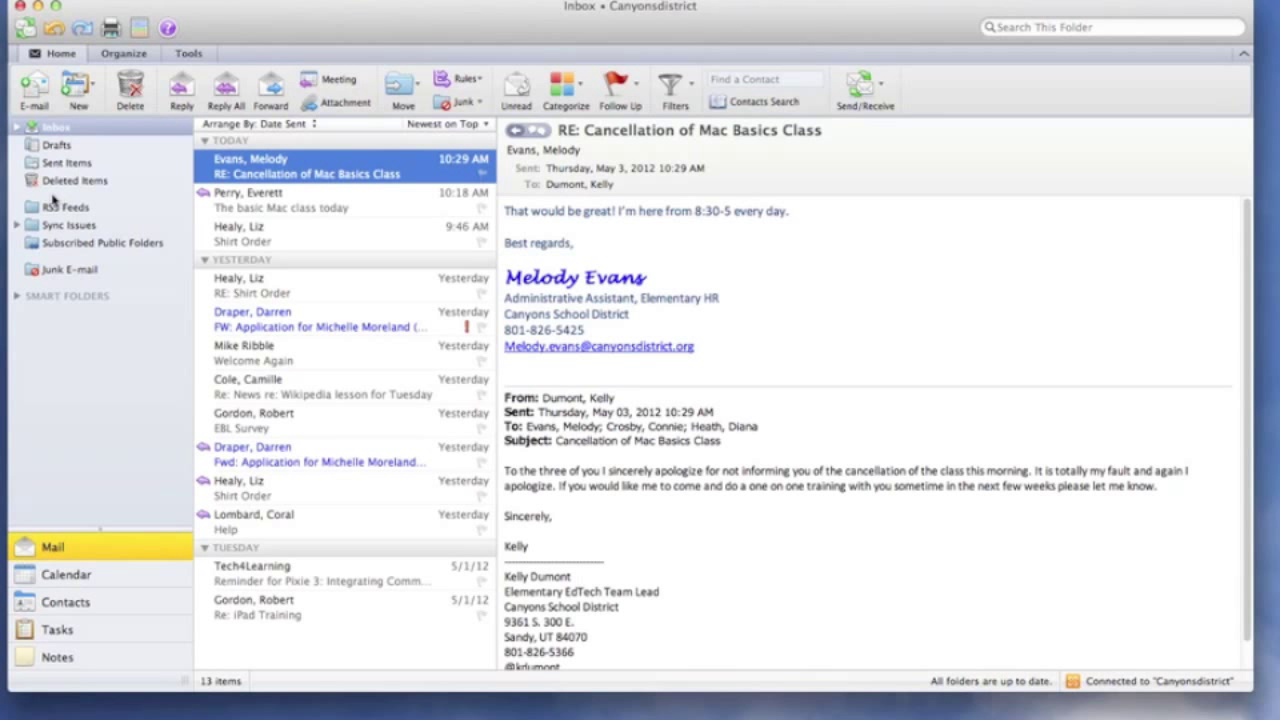
pyautogui.click(60, 2)
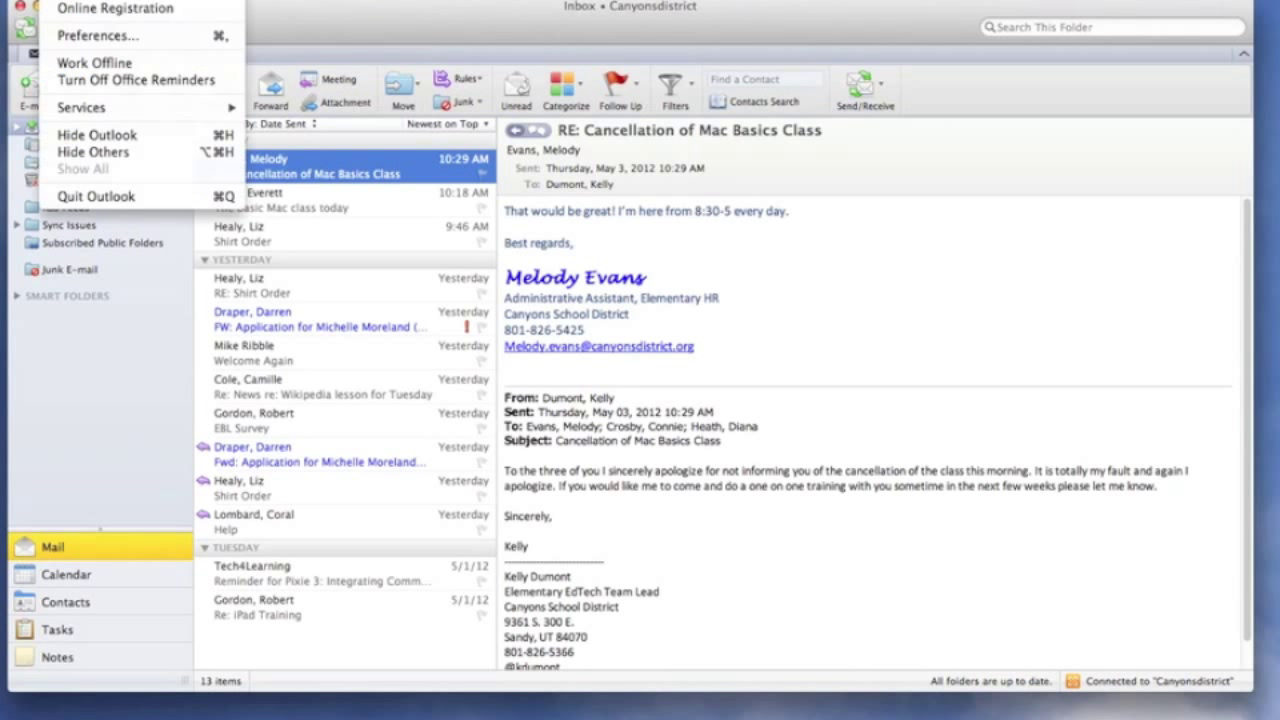
pyautogui.click(86, 34)
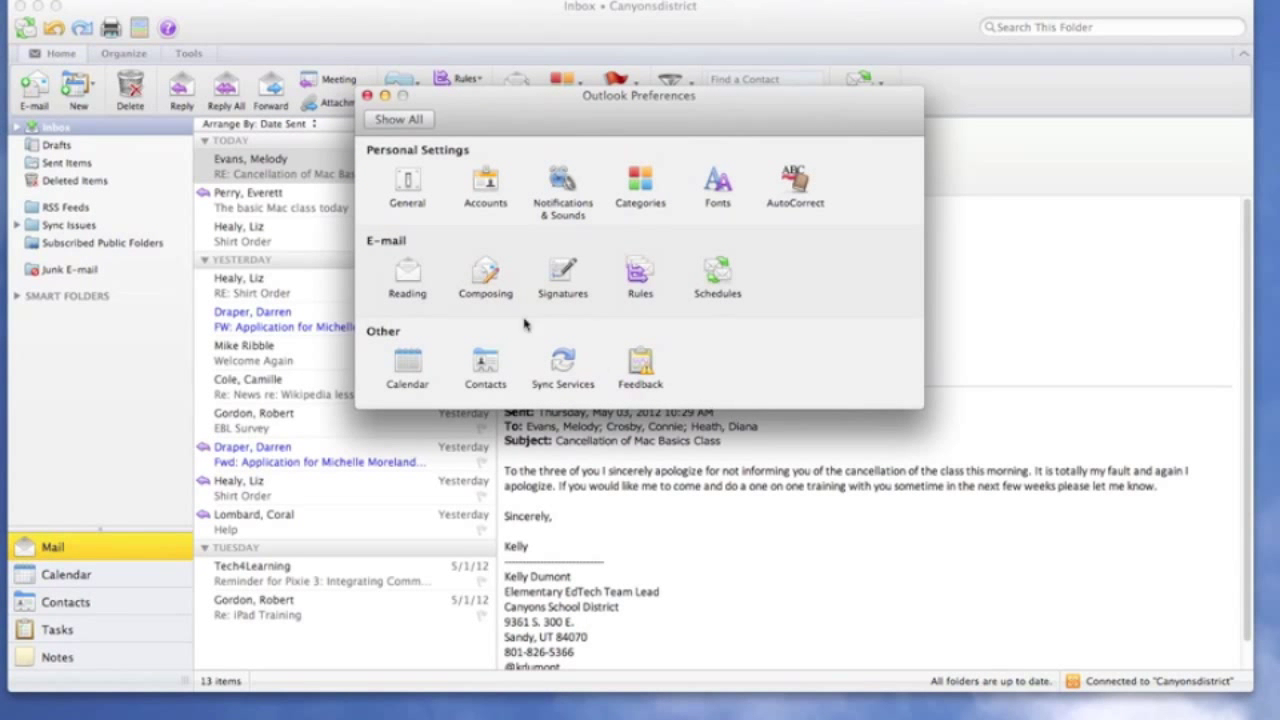
pyautogui.click(410, 190)
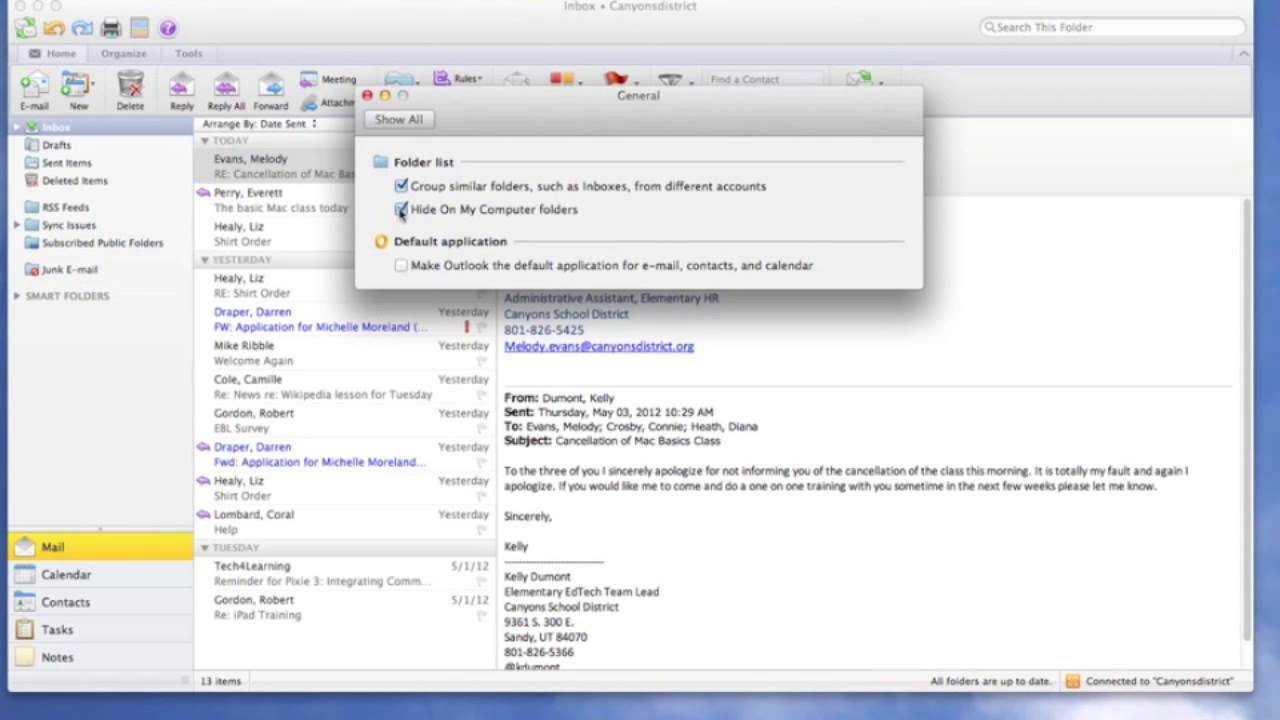
pyautogui.click(401, 210)
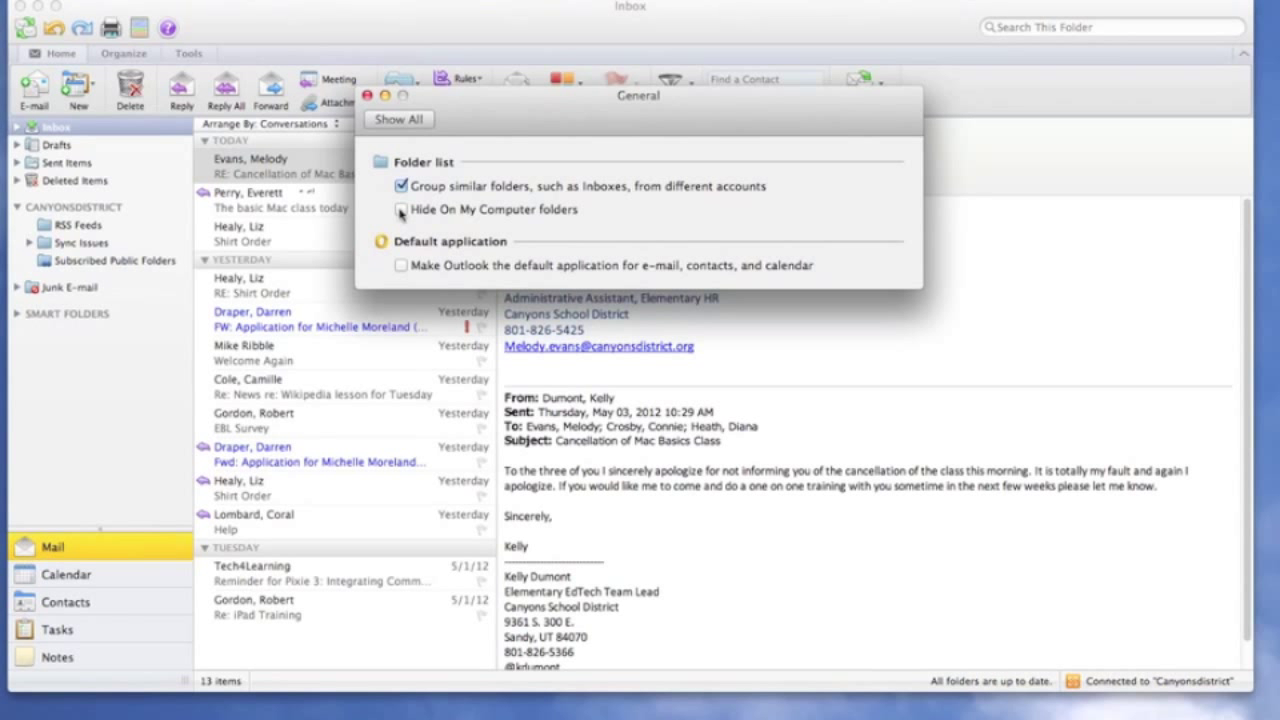
pyautogui.click(367, 95)
# Expand the Inbox, view the Canyonsdistrict and On My Computer inboxes, ending on Canyonsdistrict
pyautogui.click(17, 130)
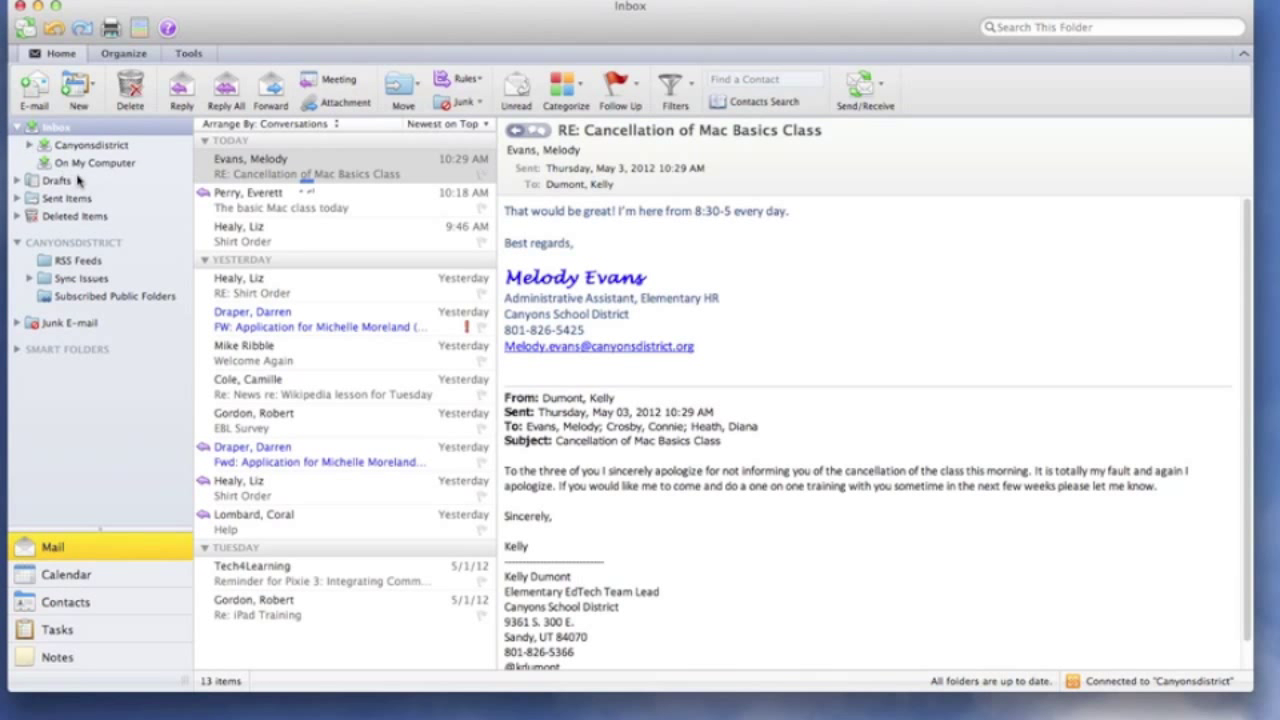
pyautogui.click(88, 147)
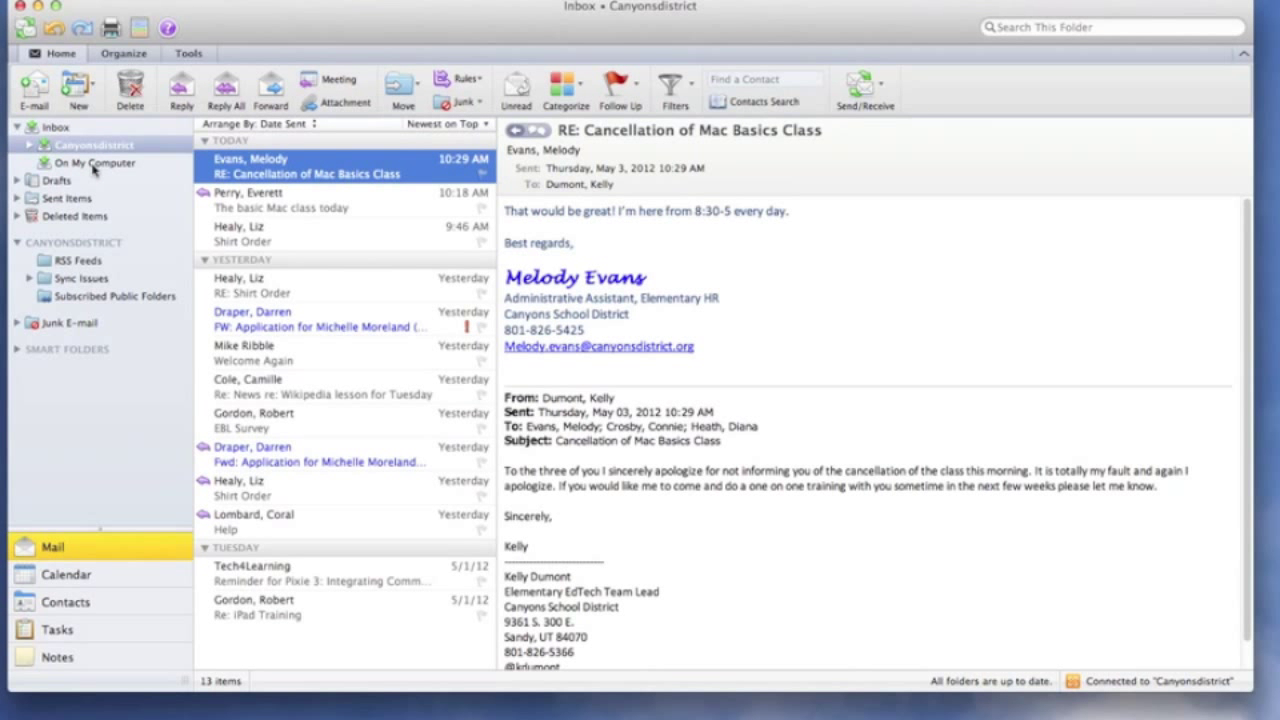
pyautogui.click(93, 164)
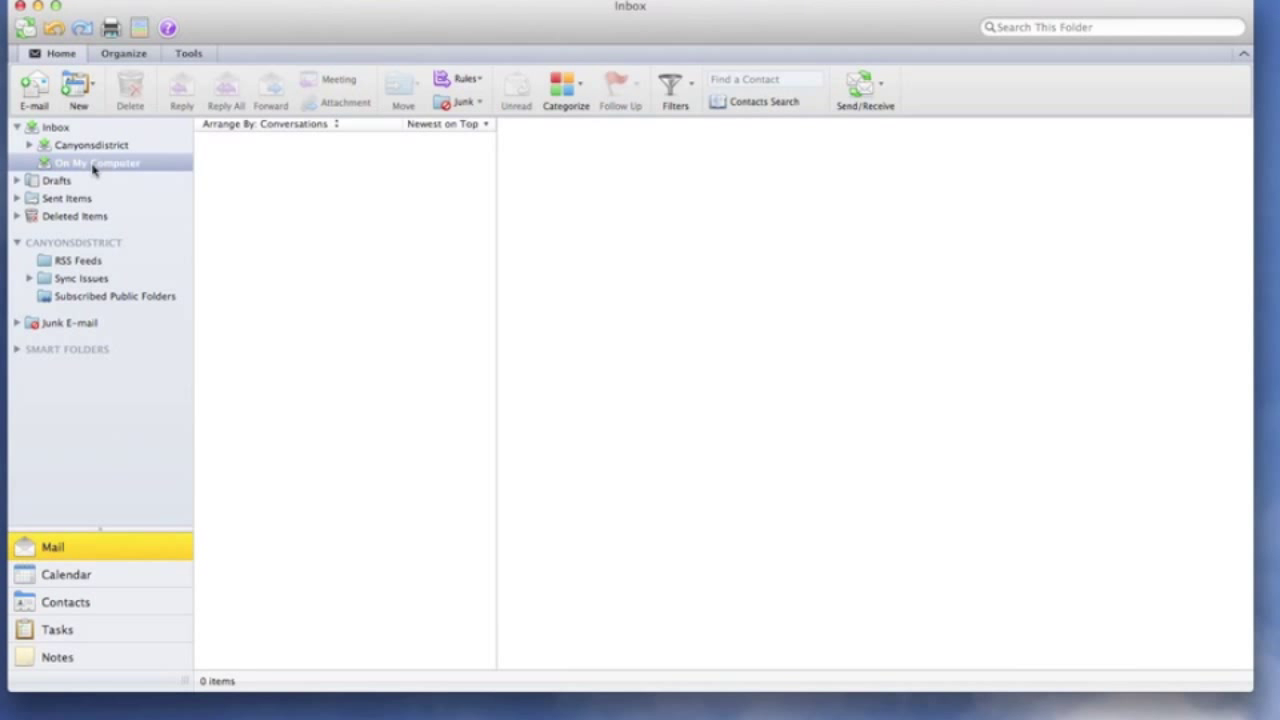
pyautogui.click(98, 148)
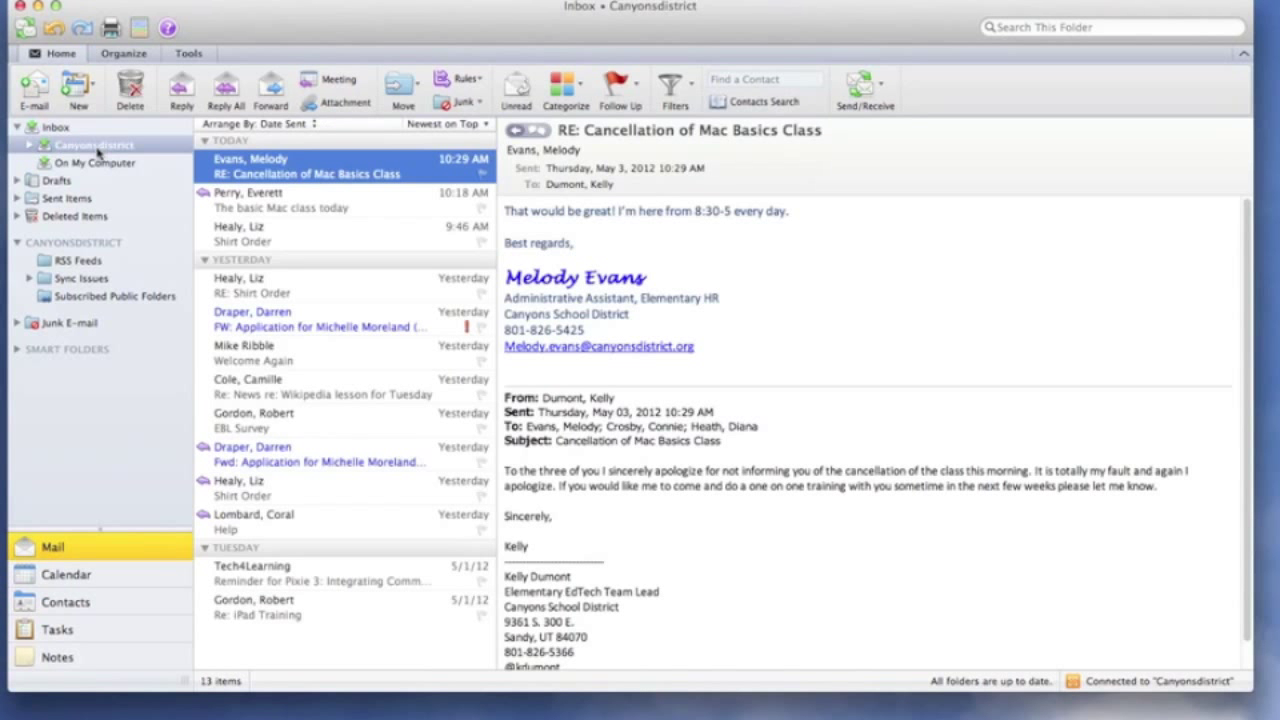
# Copy the Canyonsdistrict Vendor Information folder onto On My Computer and expand On My Computer
pyautogui.click(29, 146)
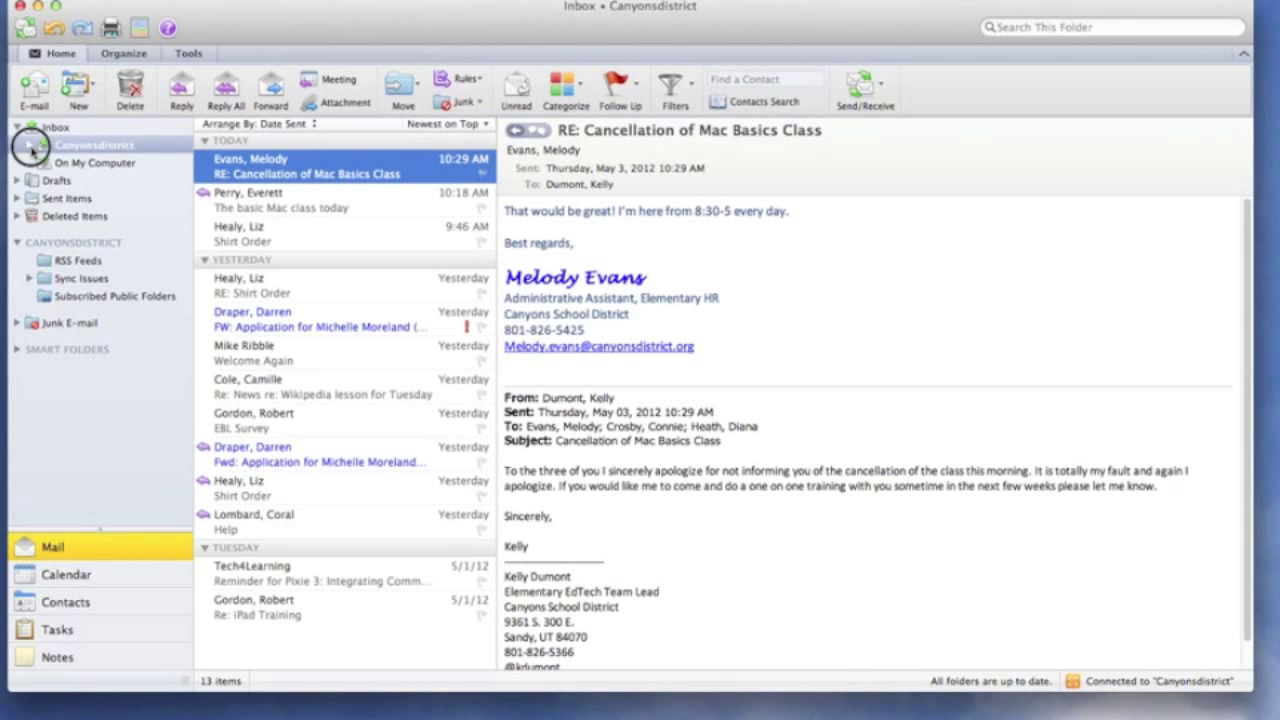
pyautogui.scroll(-3, 137, 318)
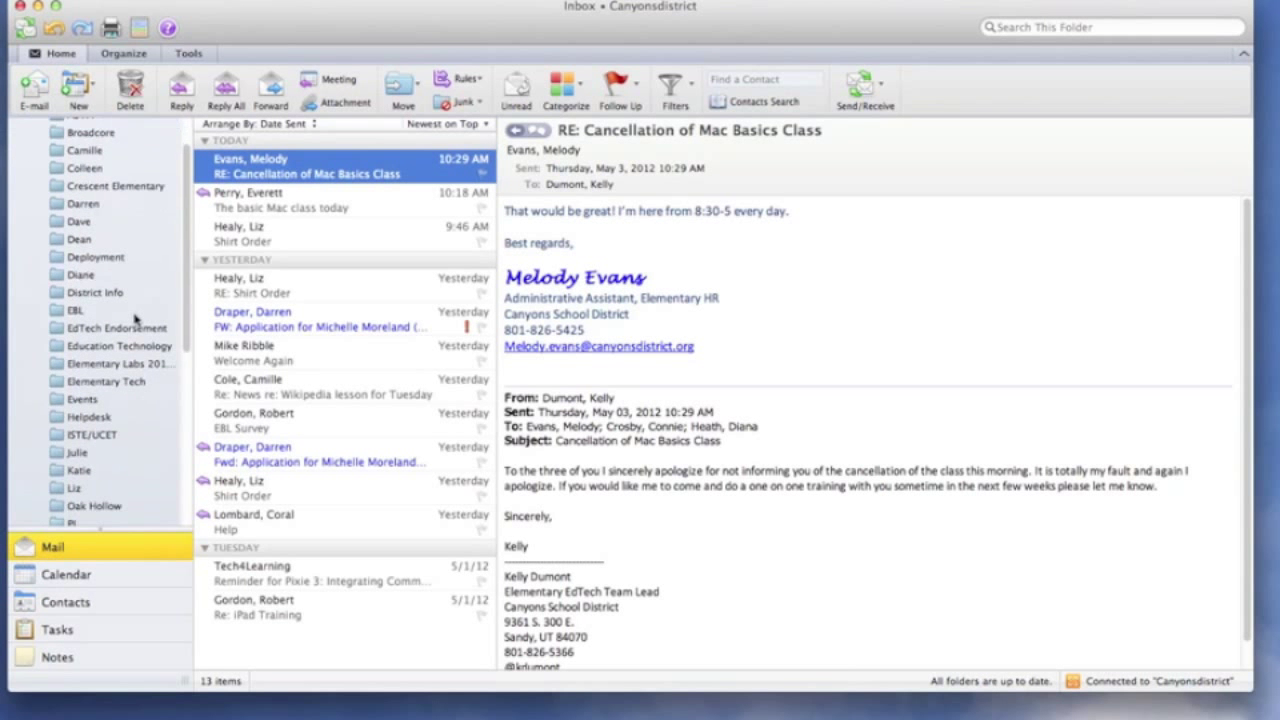
pyautogui.scroll(-5, 135, 318)
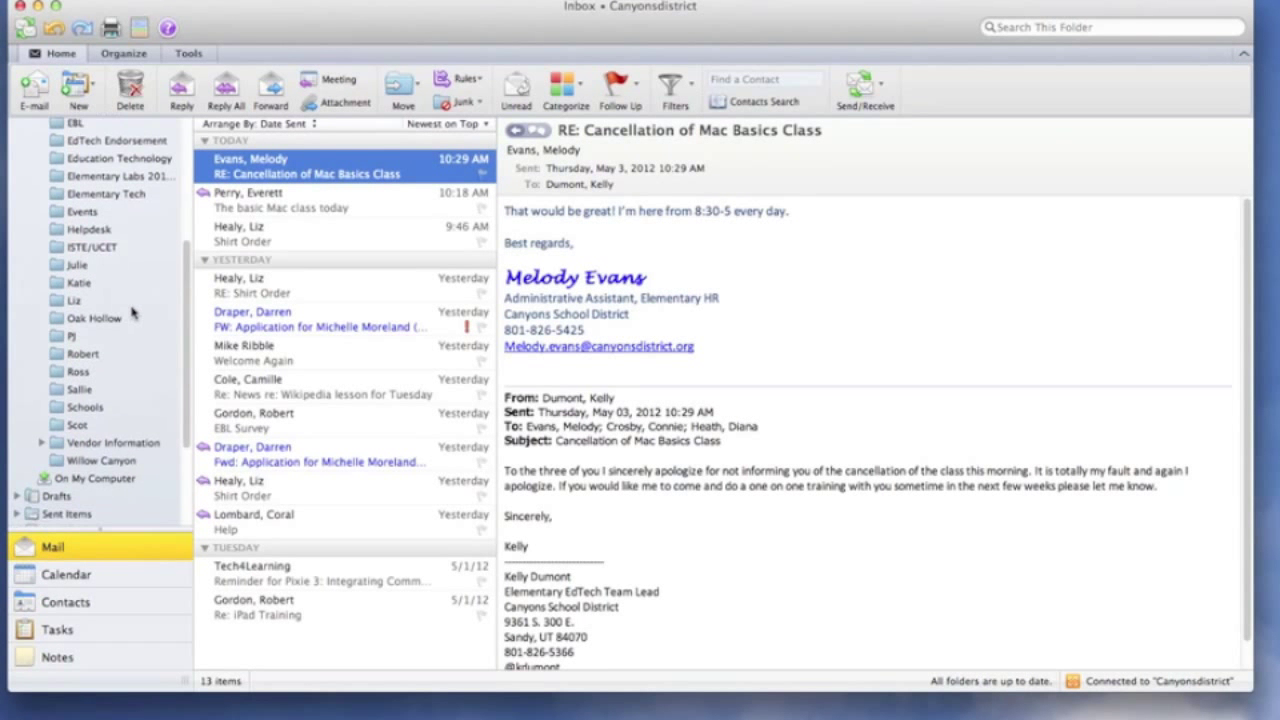
pyautogui.scroll(-3, 131, 312)
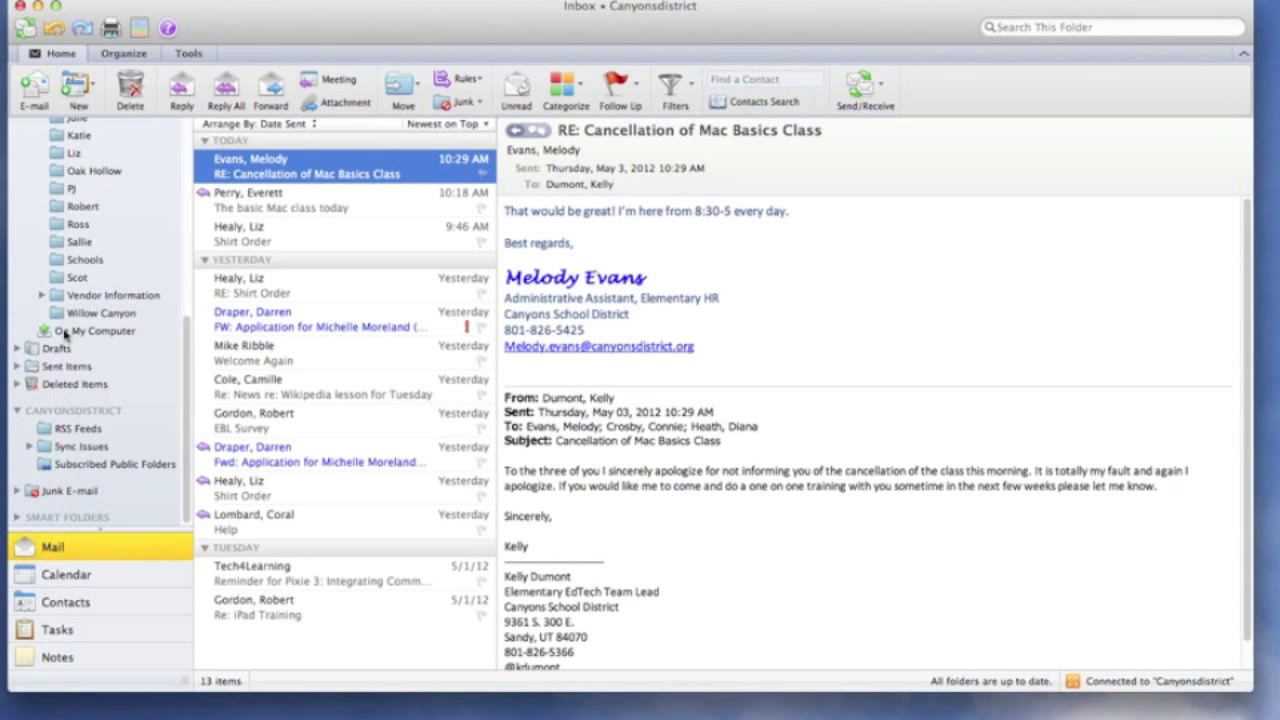
pyautogui.moveTo(58, 300); pyautogui.dragTo(62, 340)
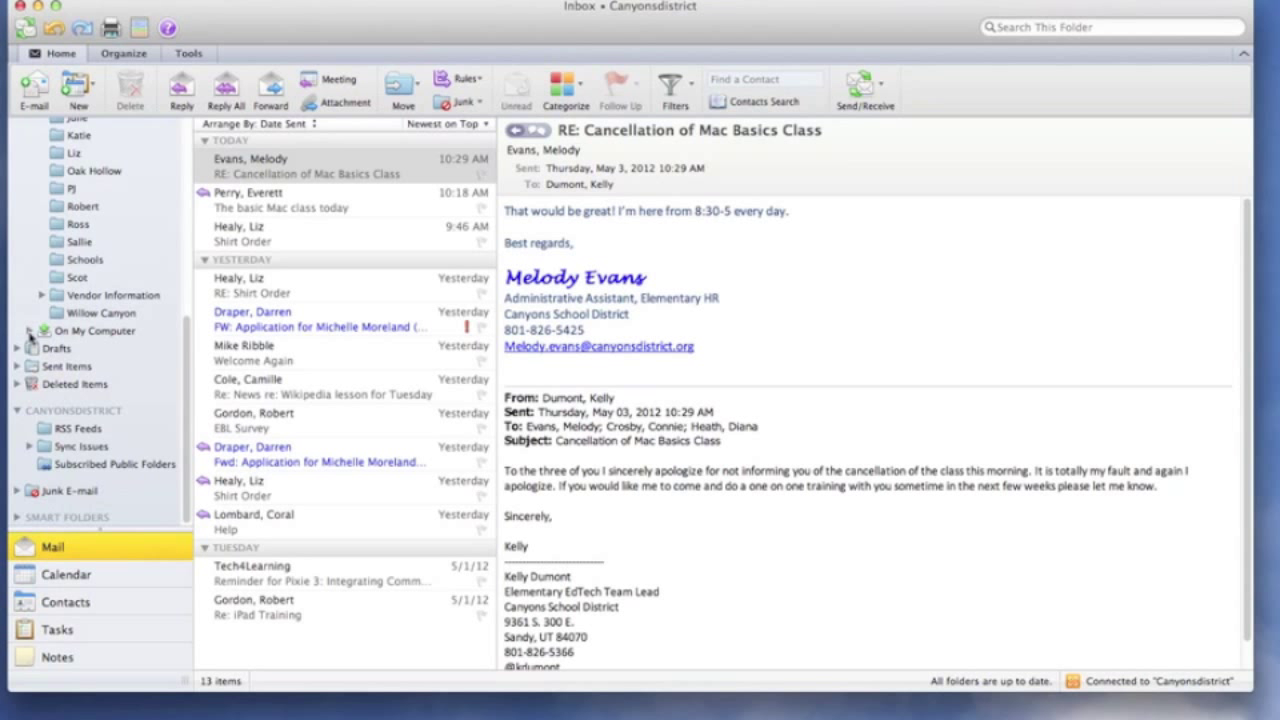
pyautogui.click(30, 330)
# Create a new folder named 'School Emails' under On My Computer
pyautogui.click(112, 332)
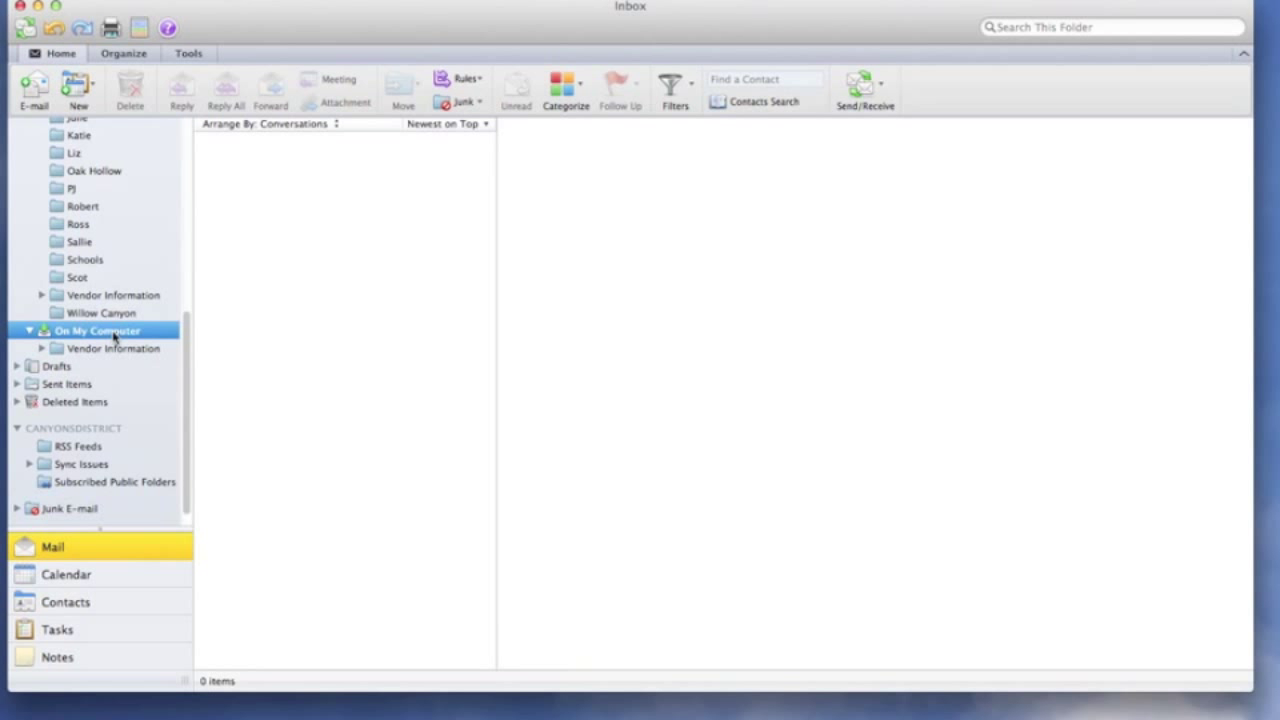
pyautogui.click(113, 335)
pyautogui.rightClick(107, 334)
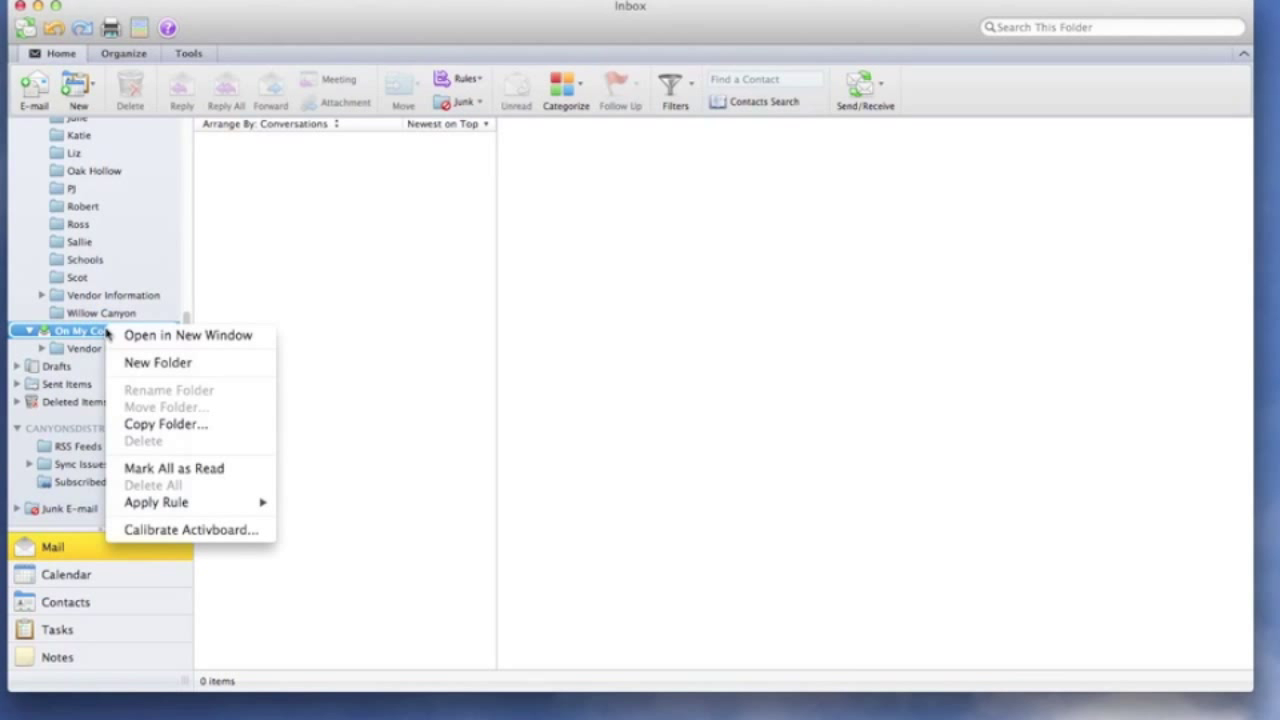
pyautogui.click(193, 368)
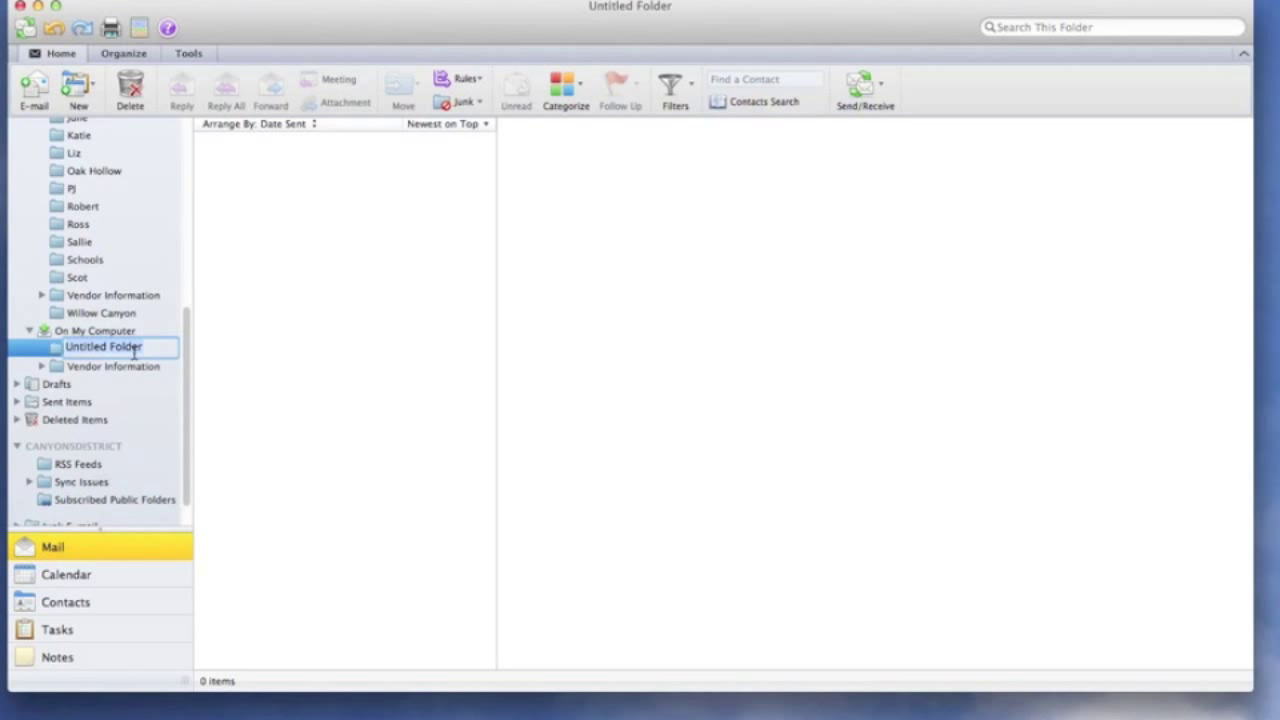
pyautogui.write('Principa')
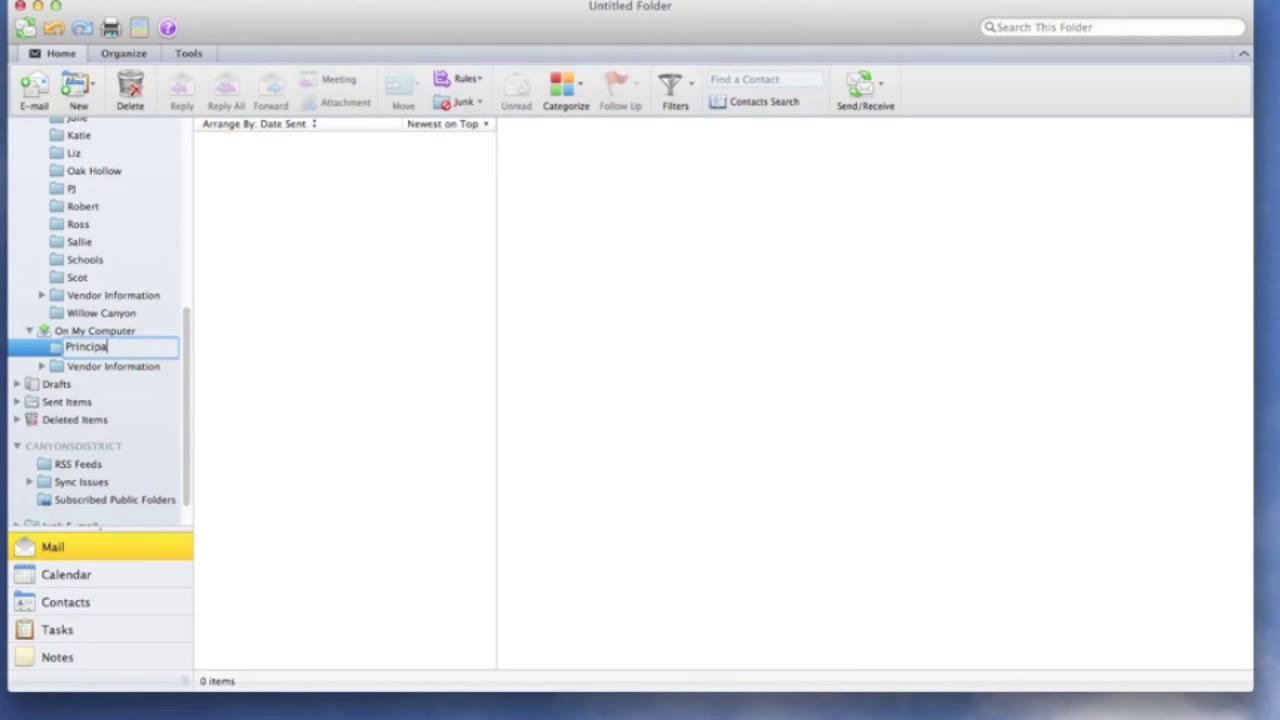
pyautogui.write('l Emails')
pyautogui.press('BackSpace')
pyautogui.press('BackSpace')
pyautogui.press('BackSpace')
pyautogui.press('BackSpace')
pyautogui.press('BackSpace')
pyautogui.press('BackSpace')
pyautogui.press('BackSpace')
pyautogui.press('BackSpace')
pyautogui.press('BackSpace')
pyautogui.press('BackSpace')
pyautogui.press('BackSpace')
pyautogui.press('BackSpace')
pyautogui.press('BackSpace')
pyautogui.press('BackSpace')
pyautogui.press('BackSpace')
pyautogui.write('School Email')
pyautogui.press('Return')
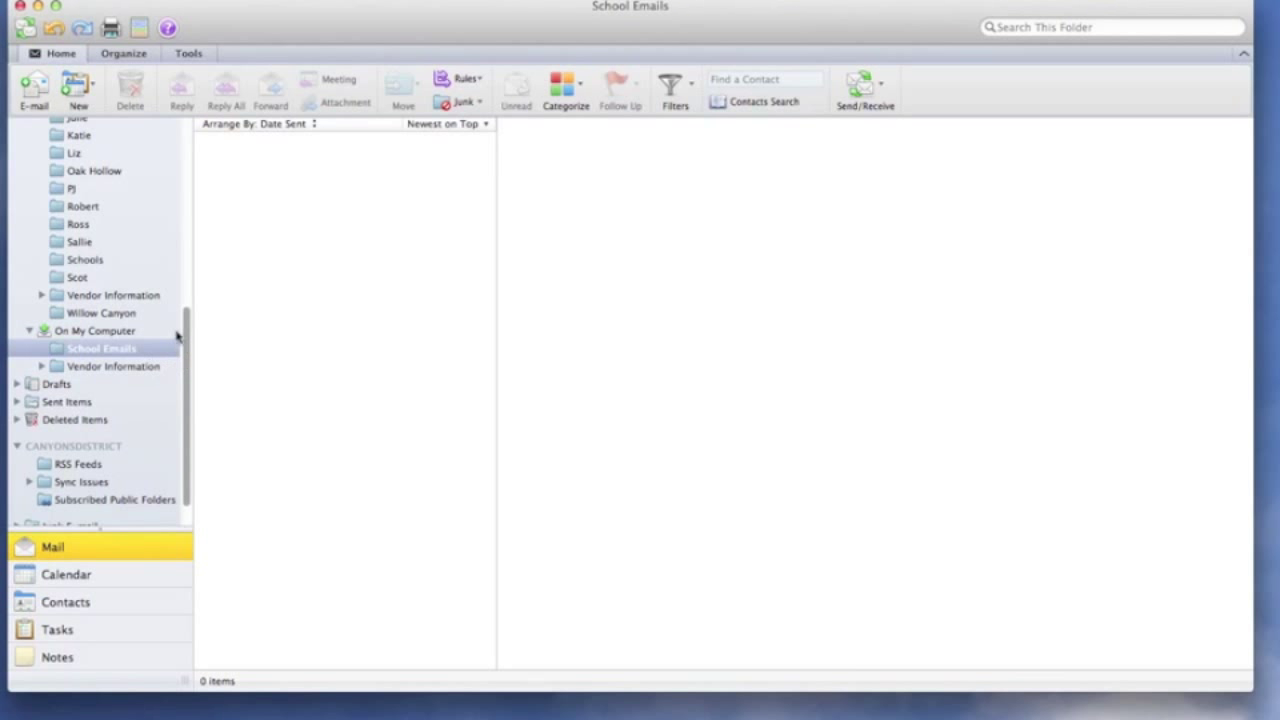
pyautogui.scroll(10, 118, 155)
# Move the 'RE: Cancellation of Mac Basics Class' message into School Emails, then reselect Inbox
pyautogui.click(56, 127)
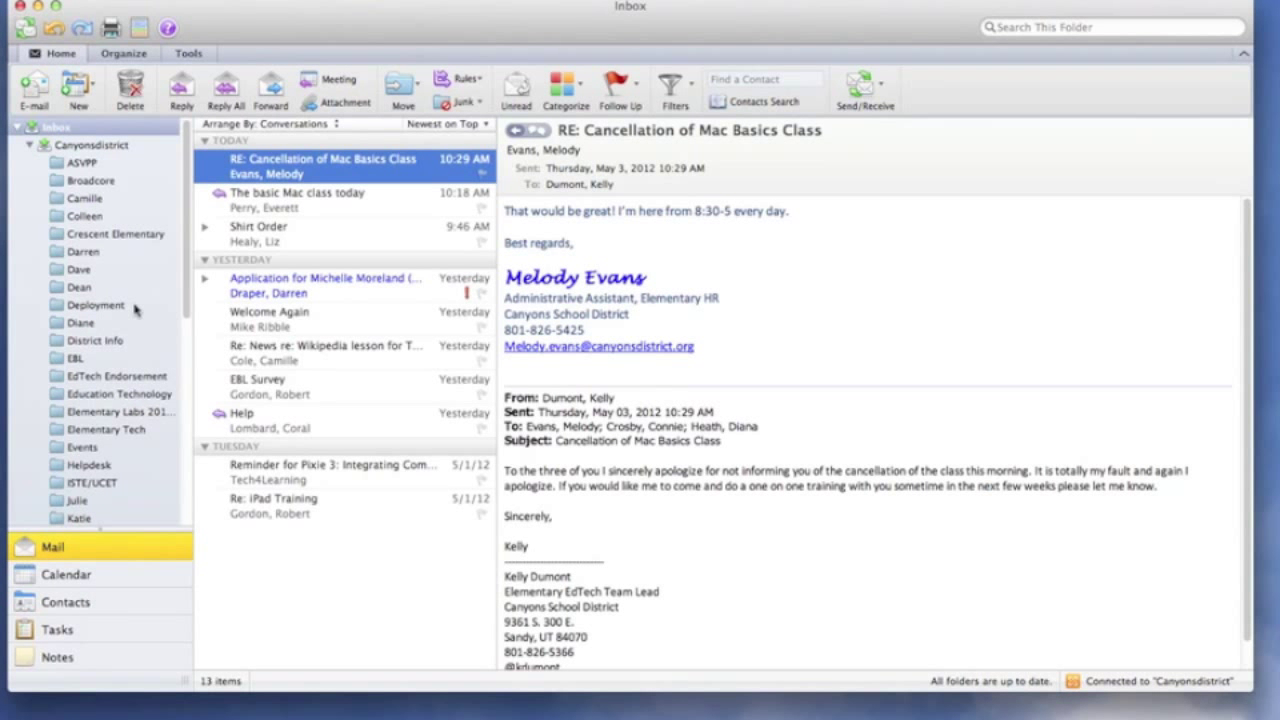
pyautogui.scroll(-10, 135, 310)
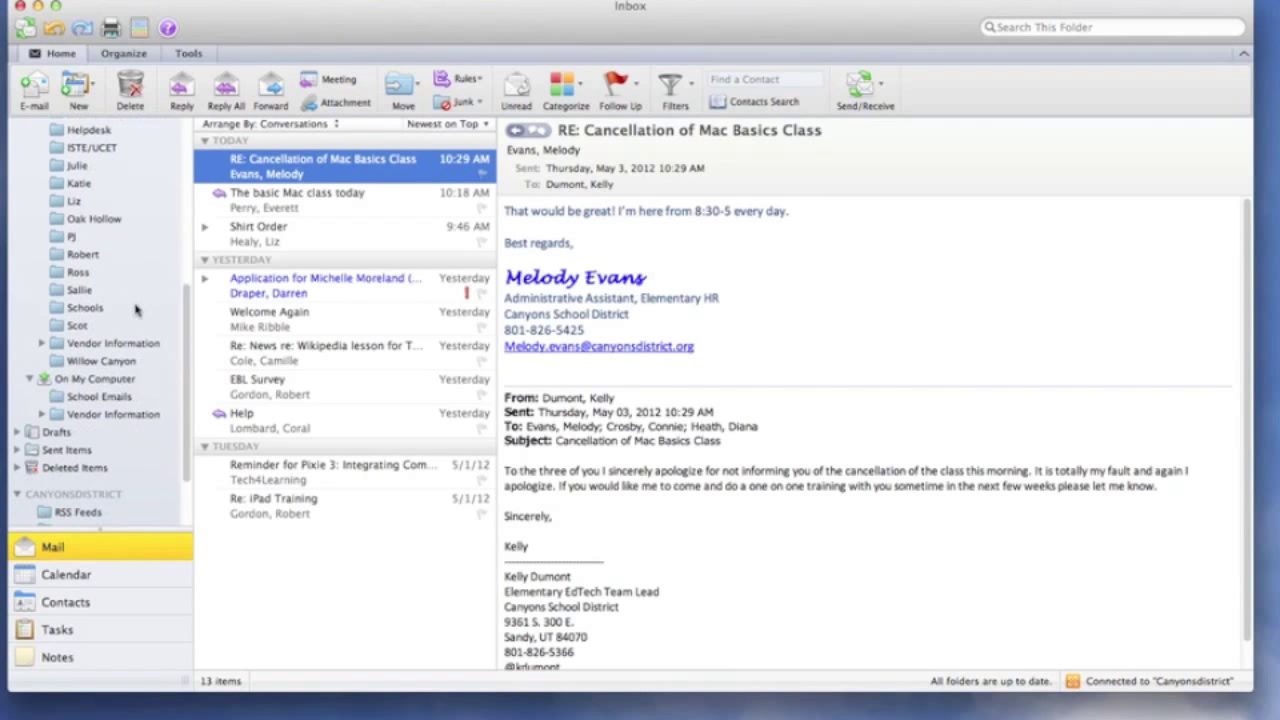
pyautogui.scroll(-1, 135, 310)
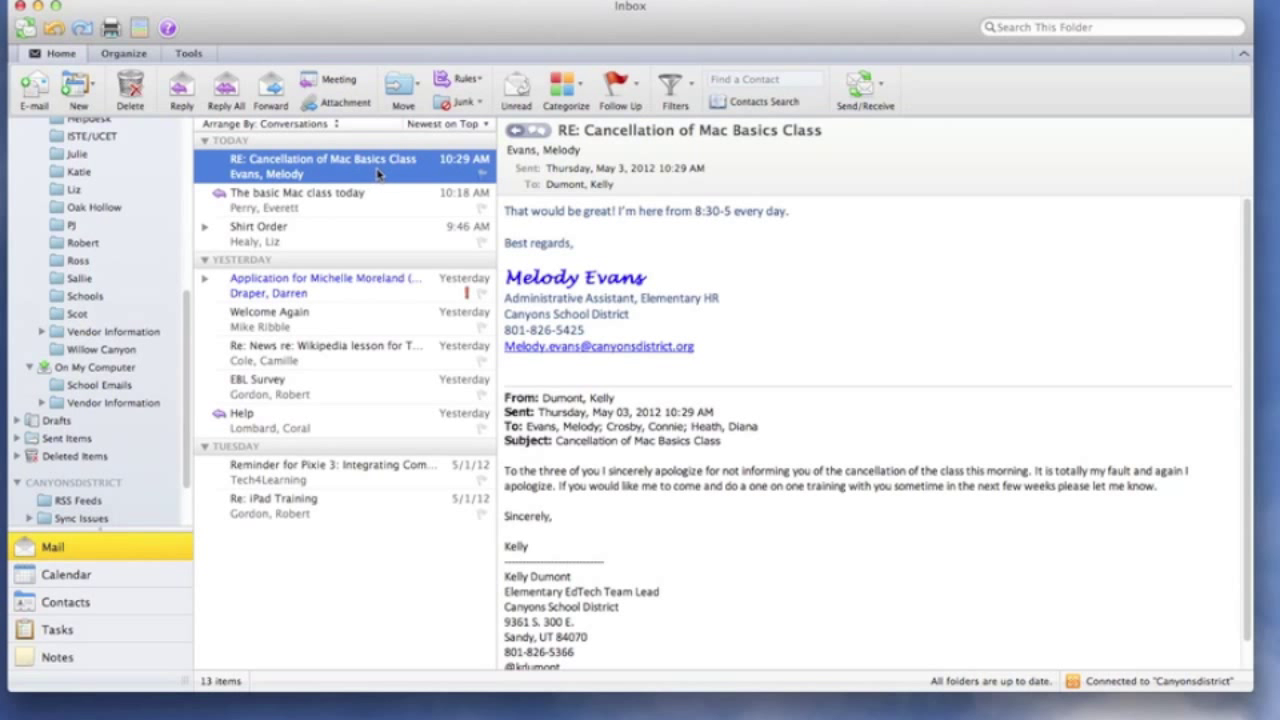
pyautogui.moveTo(378, 174); pyautogui.dragTo(92, 386)
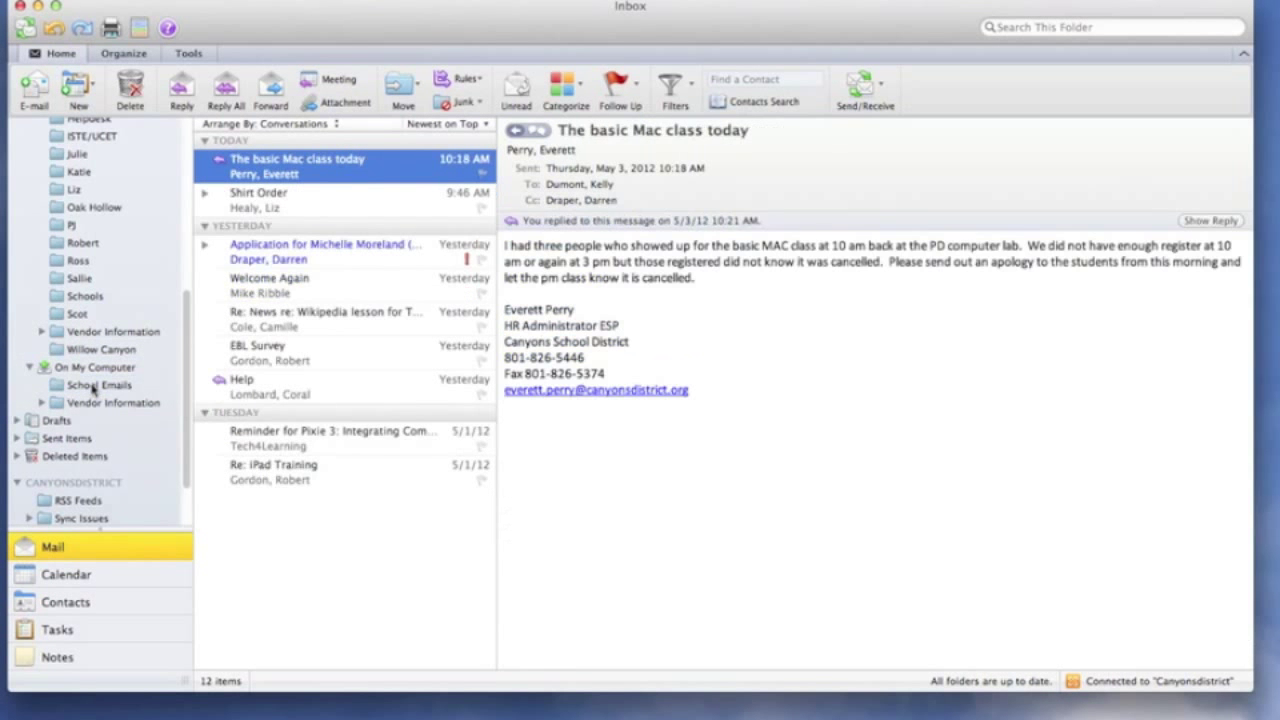
pyautogui.scroll(5, 175, 225)
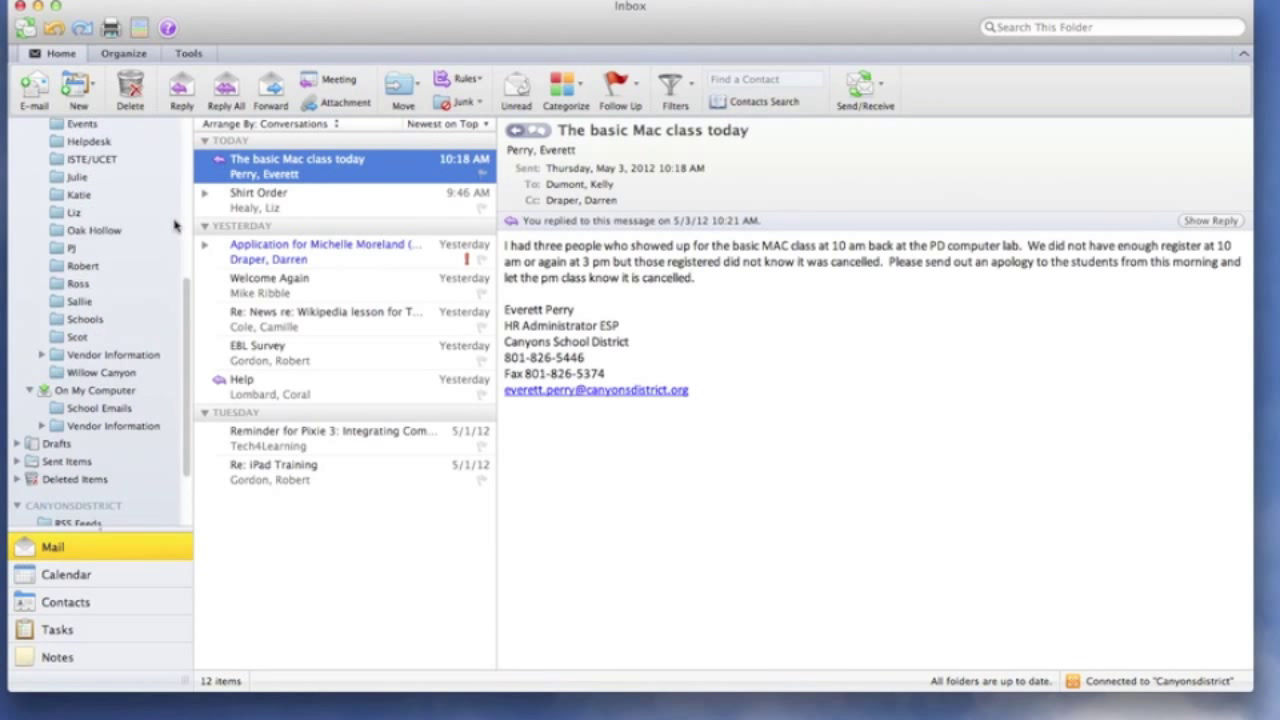
pyautogui.scroll(3, 175, 225)
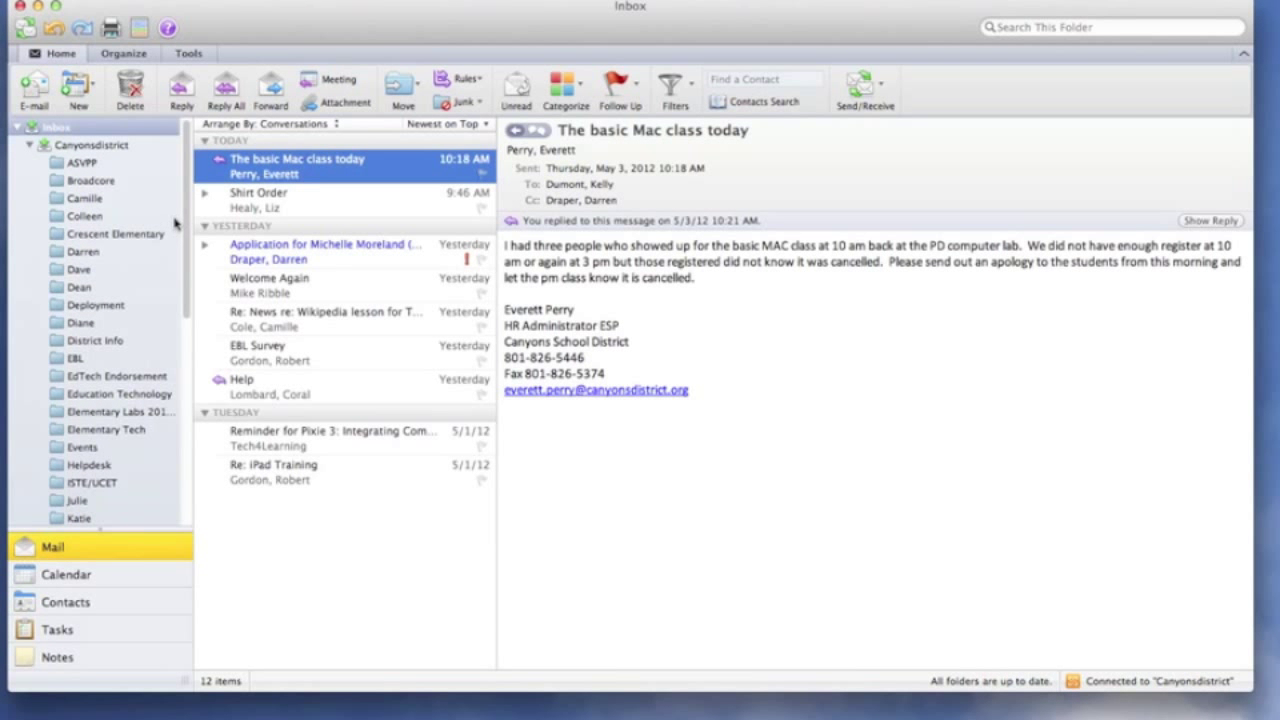
pyautogui.click(81, 132)
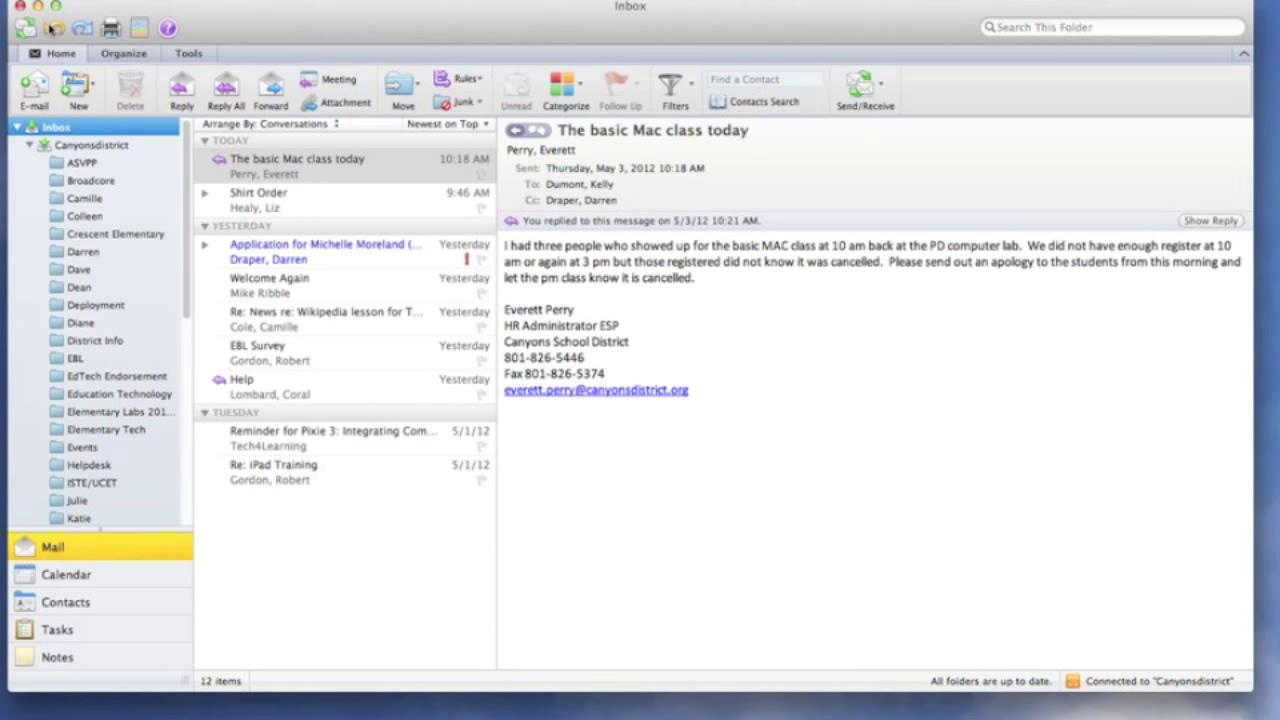
pyautogui.scroll(-2, 112, 344)
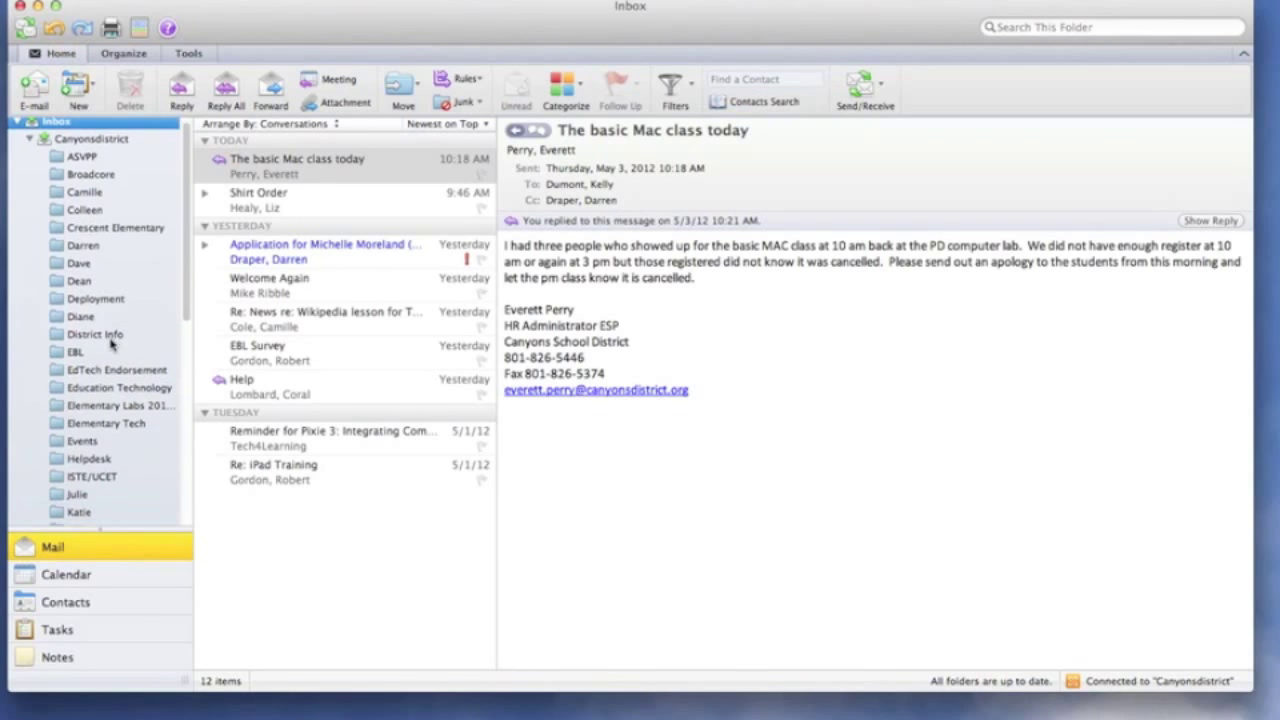
pyautogui.scroll(-10, 112, 344)
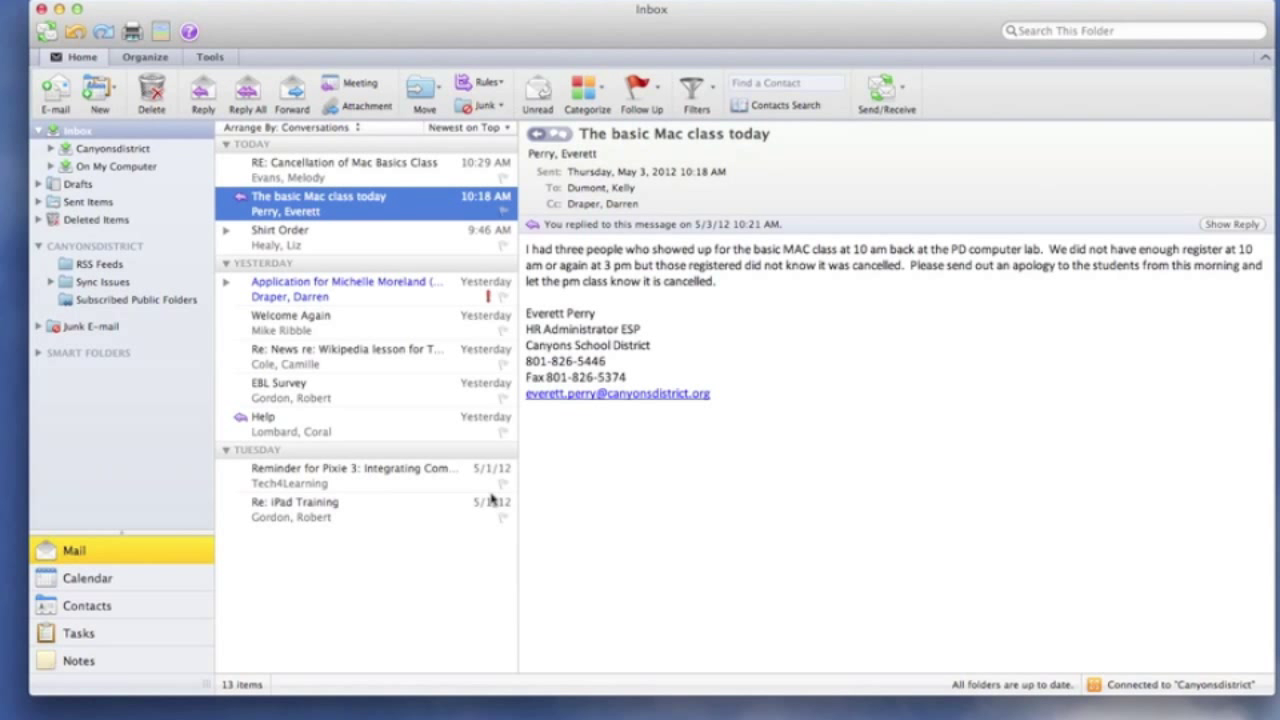
# Open Sent Items > Canyonsdistrict and select all 187 sent messages
pyautogui.click(38, 202)
pyautogui.click(75, 221)
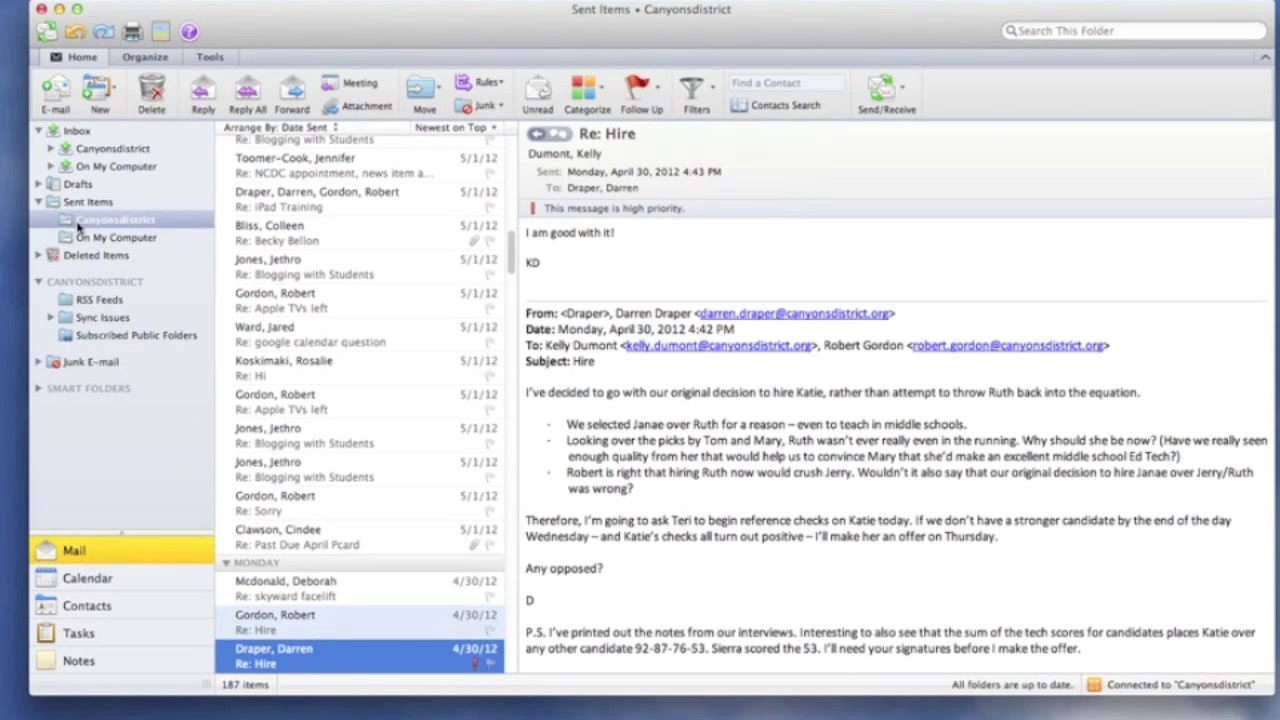
pyautogui.scroll(2, 420, 432)
pyautogui.scroll(-10, 415, 415)
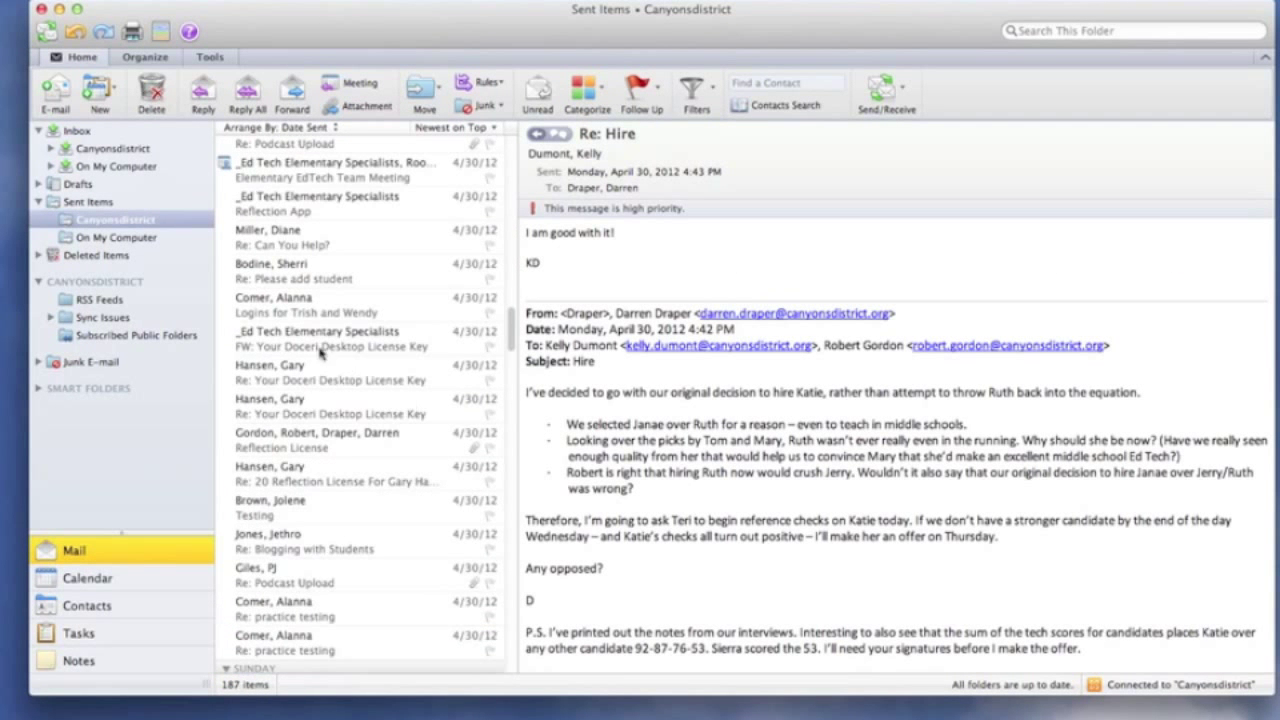
pyautogui.click(297, 255)
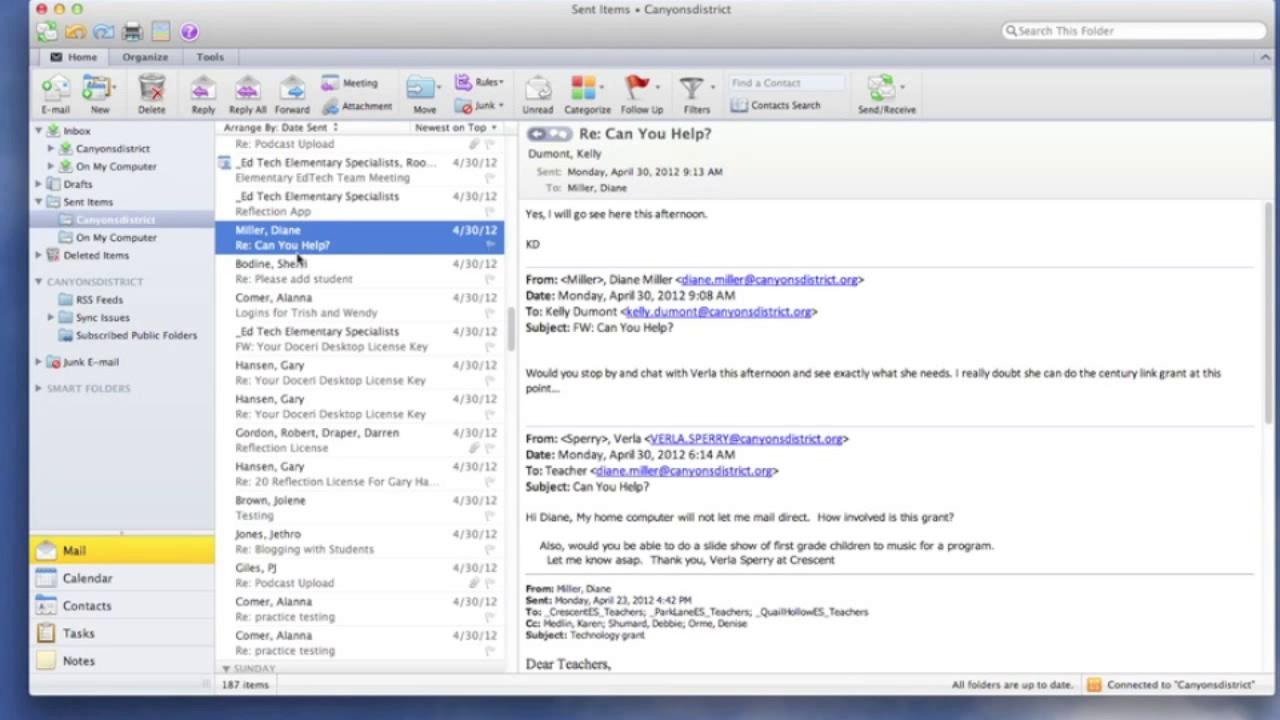
pyautogui.press('super+a')
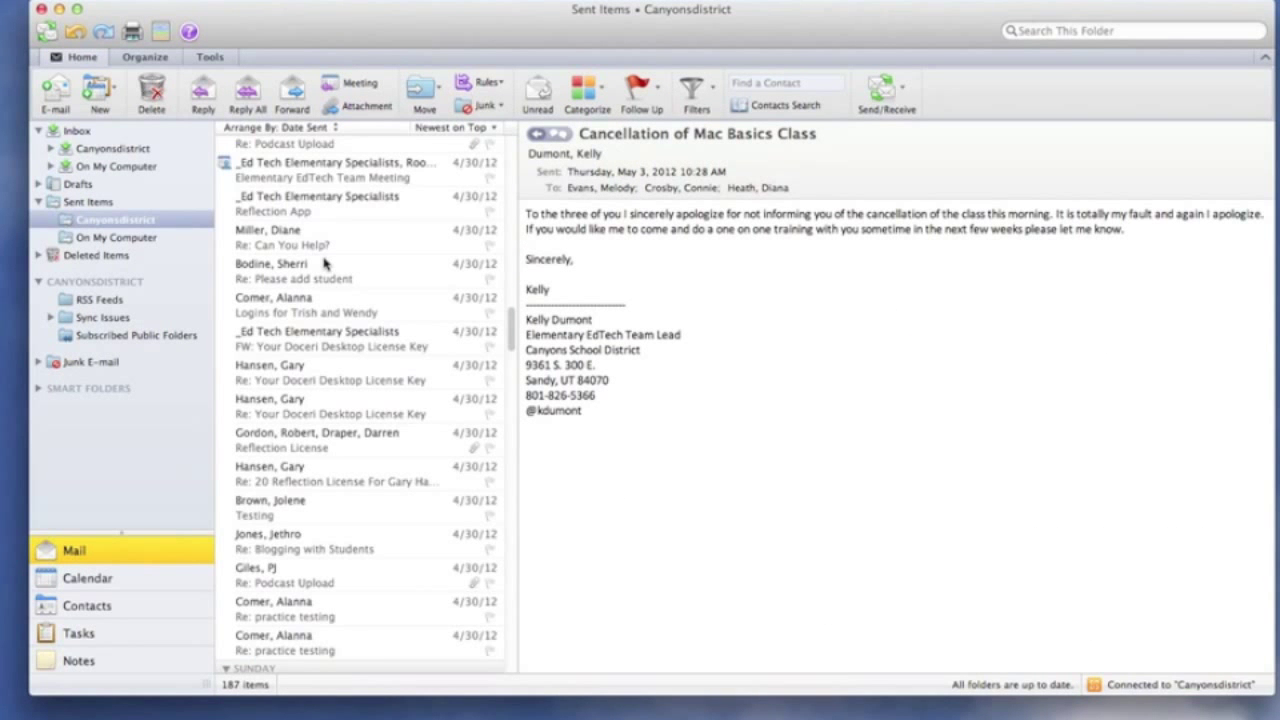
pyautogui.click(324, 263)
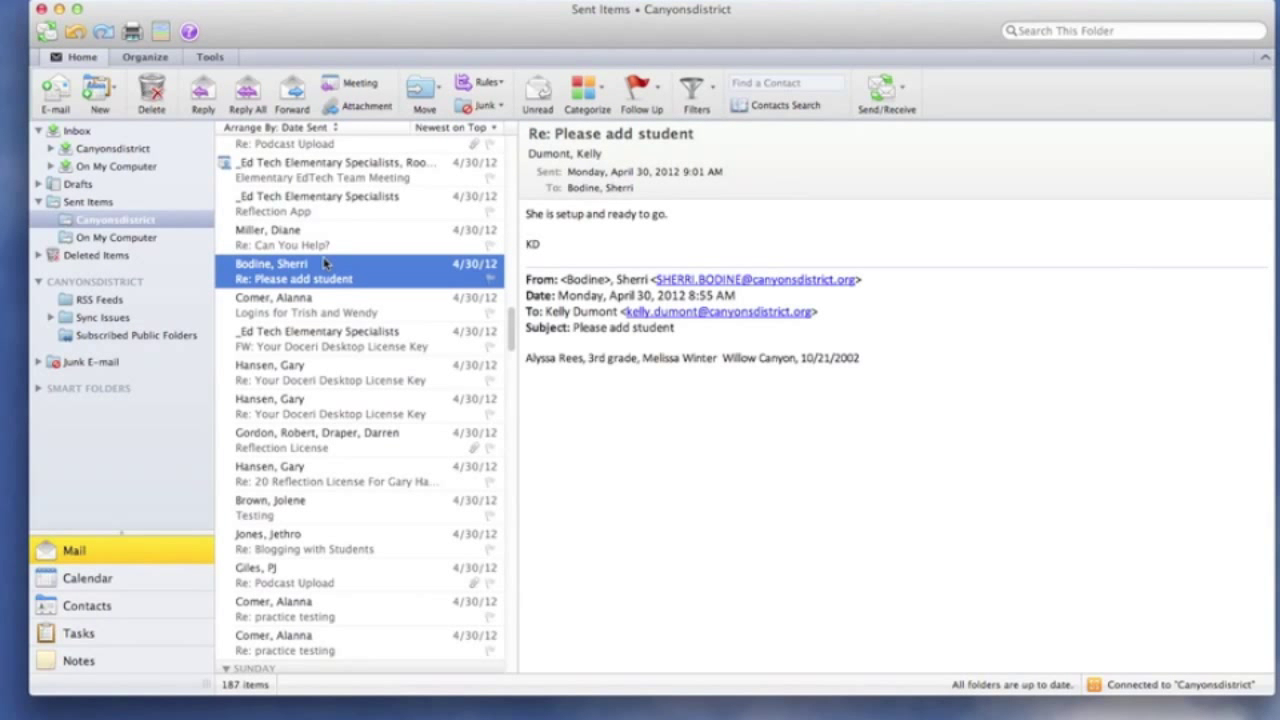
pyautogui.press('super+a')
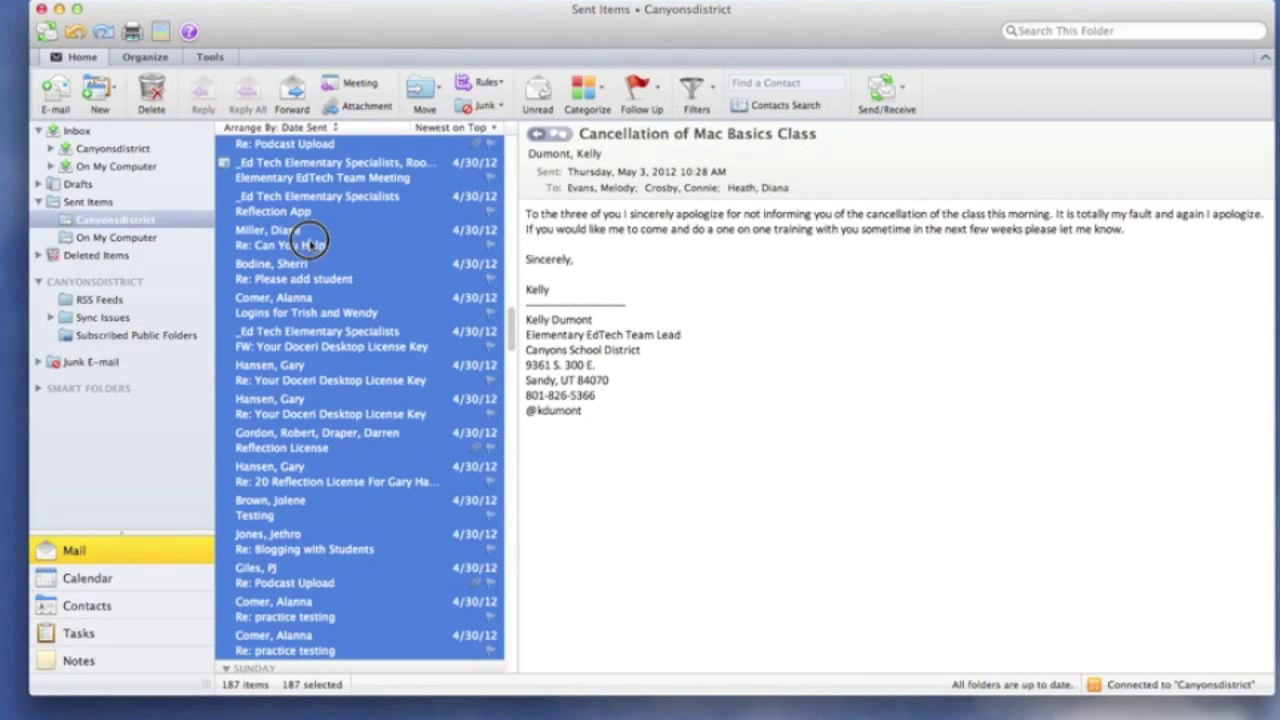
pyautogui.moveTo(312, 242); pyautogui.dragTo(103, 255)
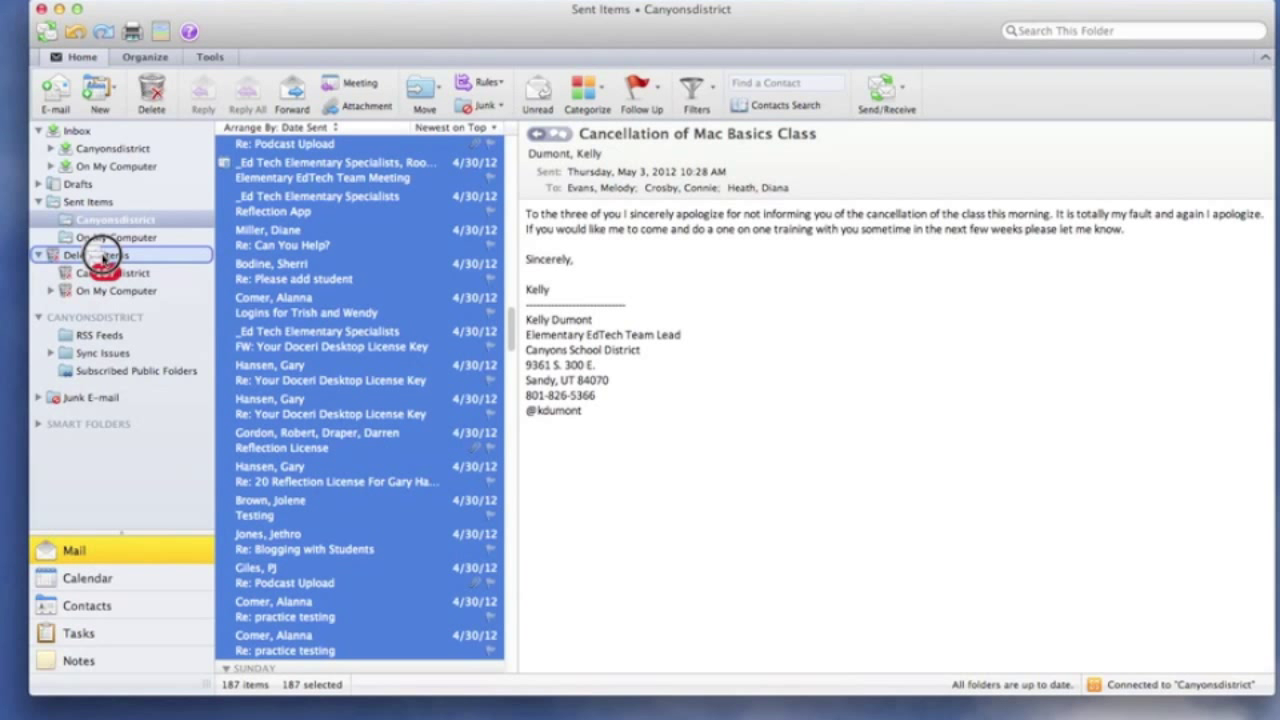
pyautogui.moveTo(103, 255); pyautogui.dragTo(100, 256)
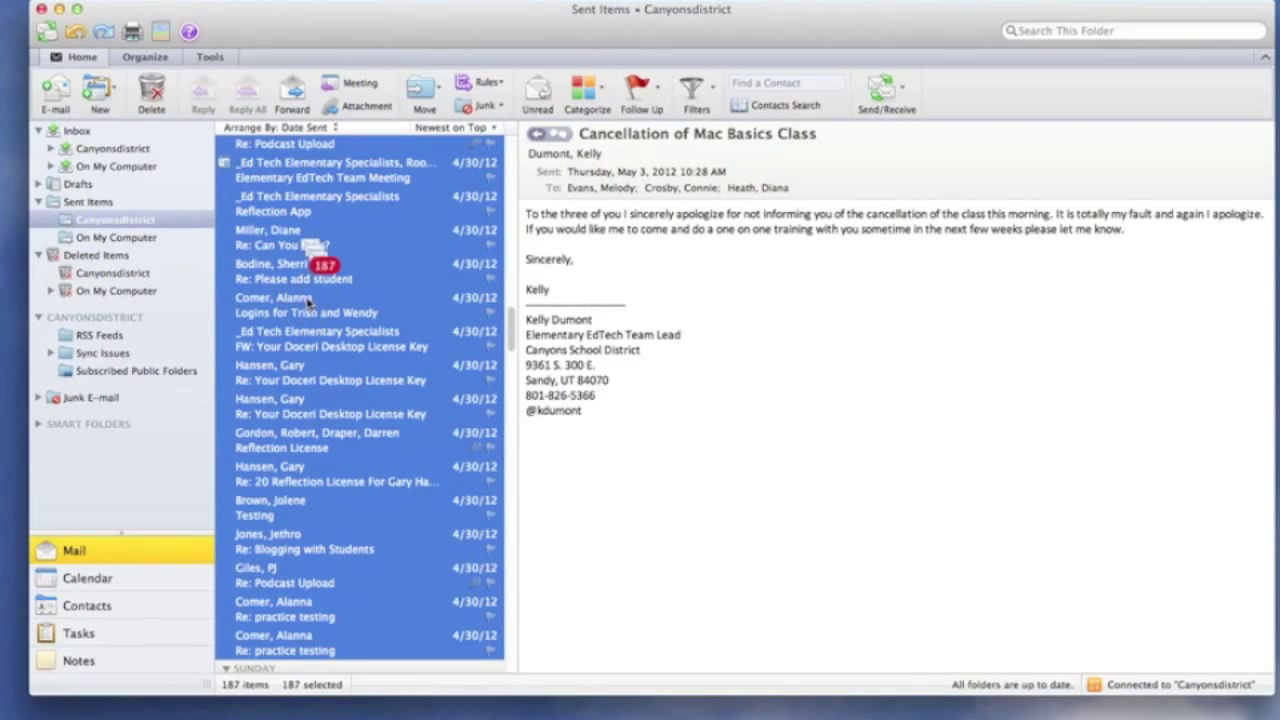
pyautogui.click(39, 204)
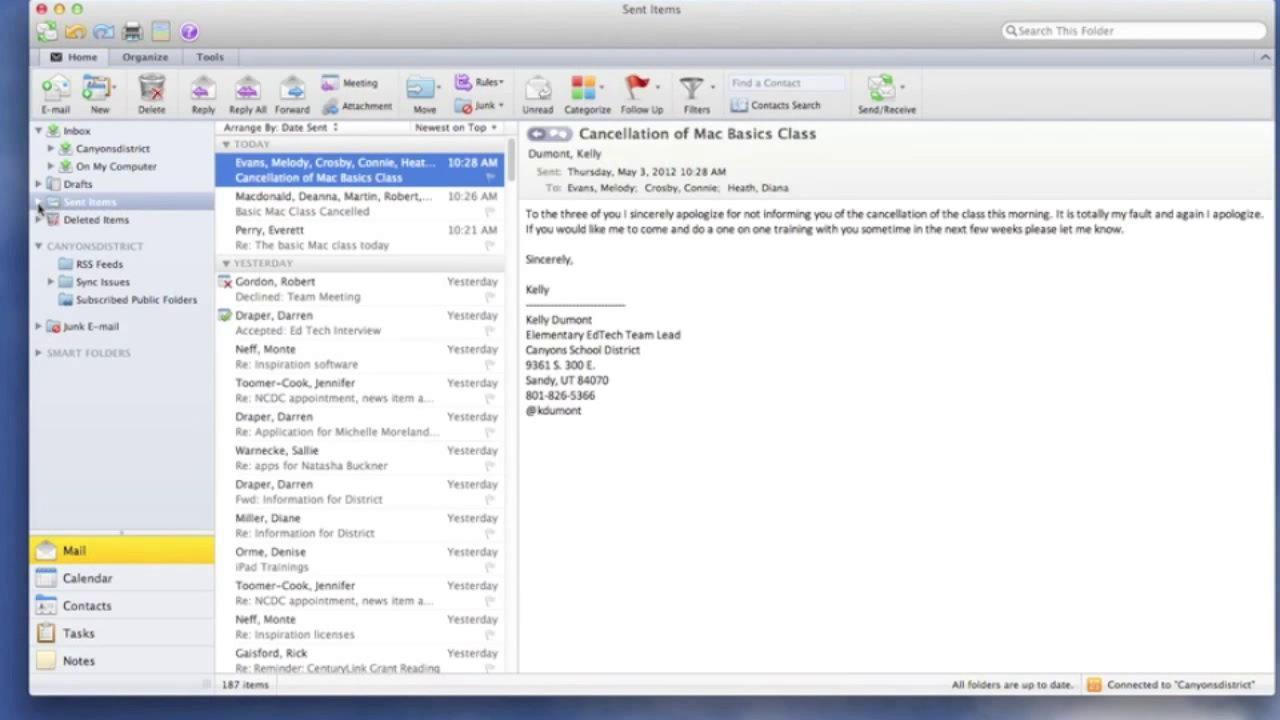
pyautogui.click(39, 203)
pyautogui.click(95, 244)
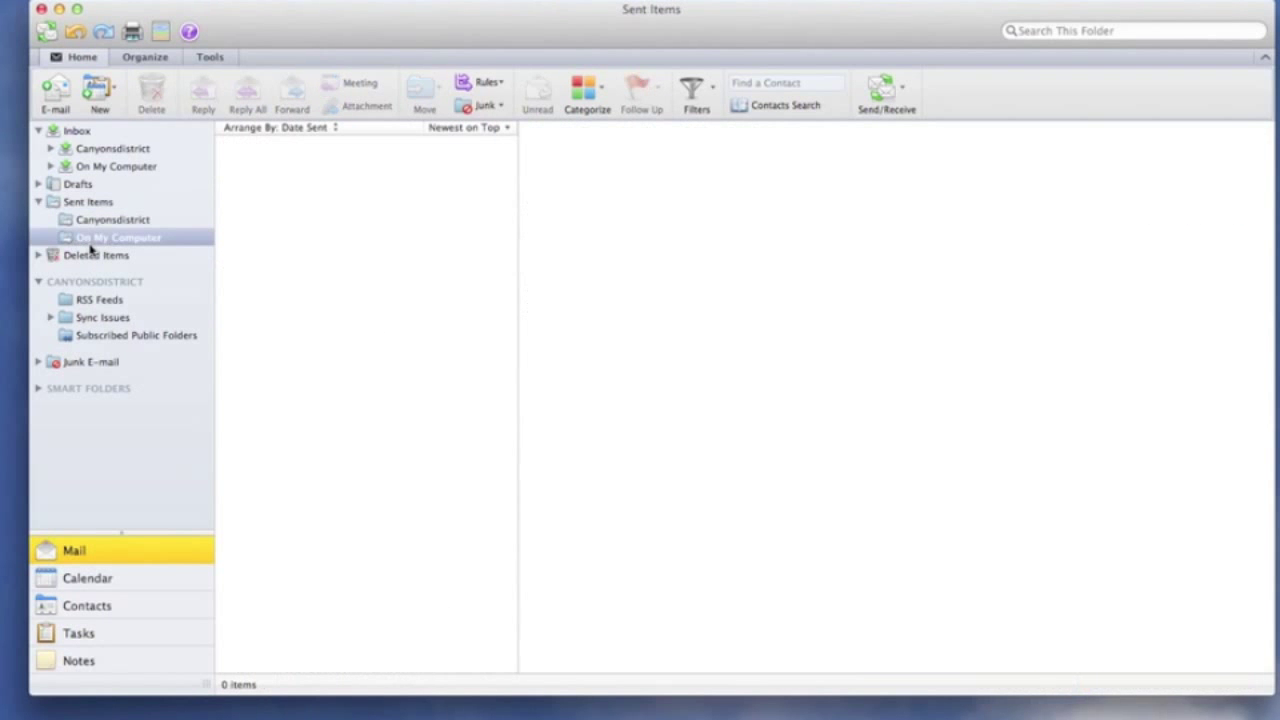
pyautogui.click(105, 222)
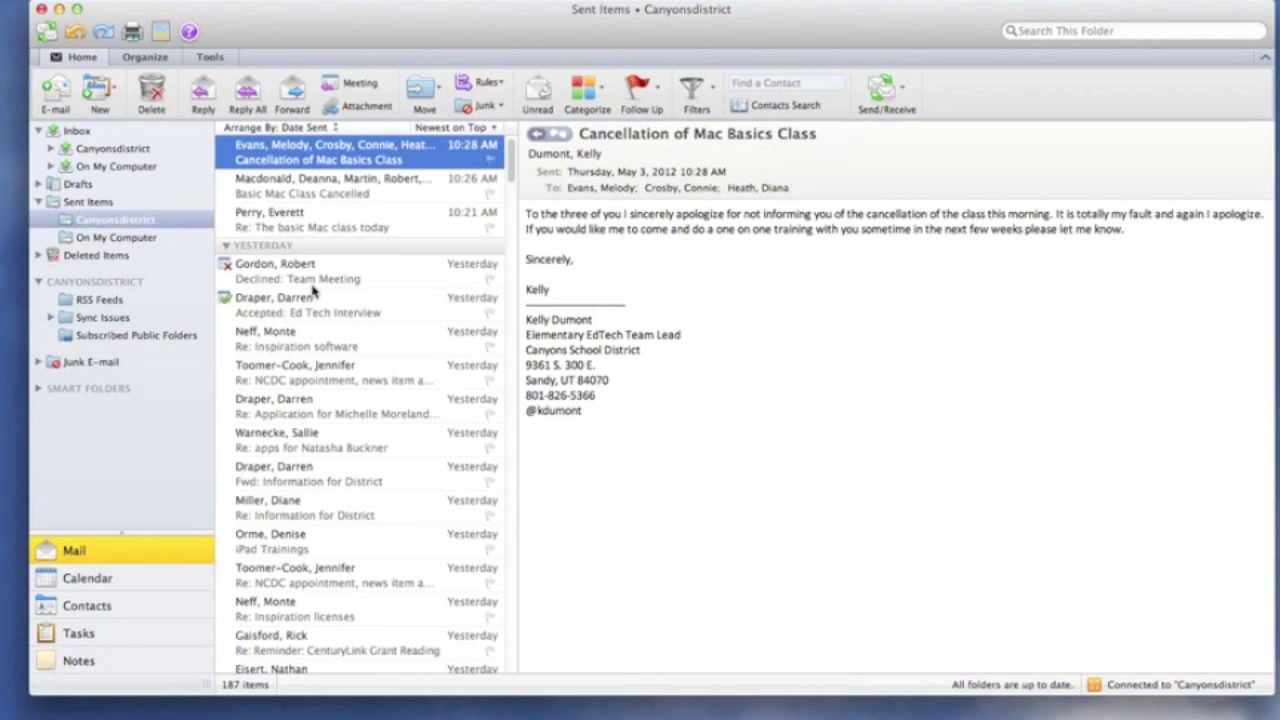
pyautogui.click(313, 289)
pyautogui.press('super+a')
pyautogui.press('Up')
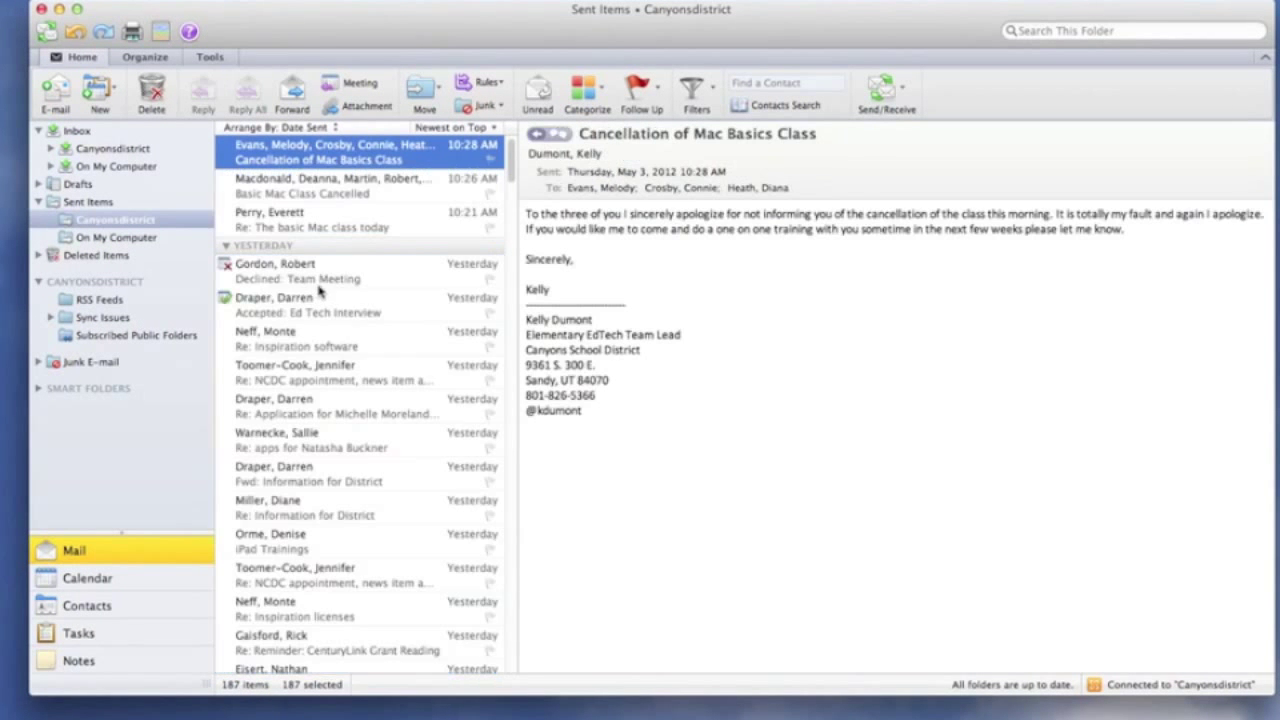
pyautogui.click(328, 283)
pyautogui.press('super+a')
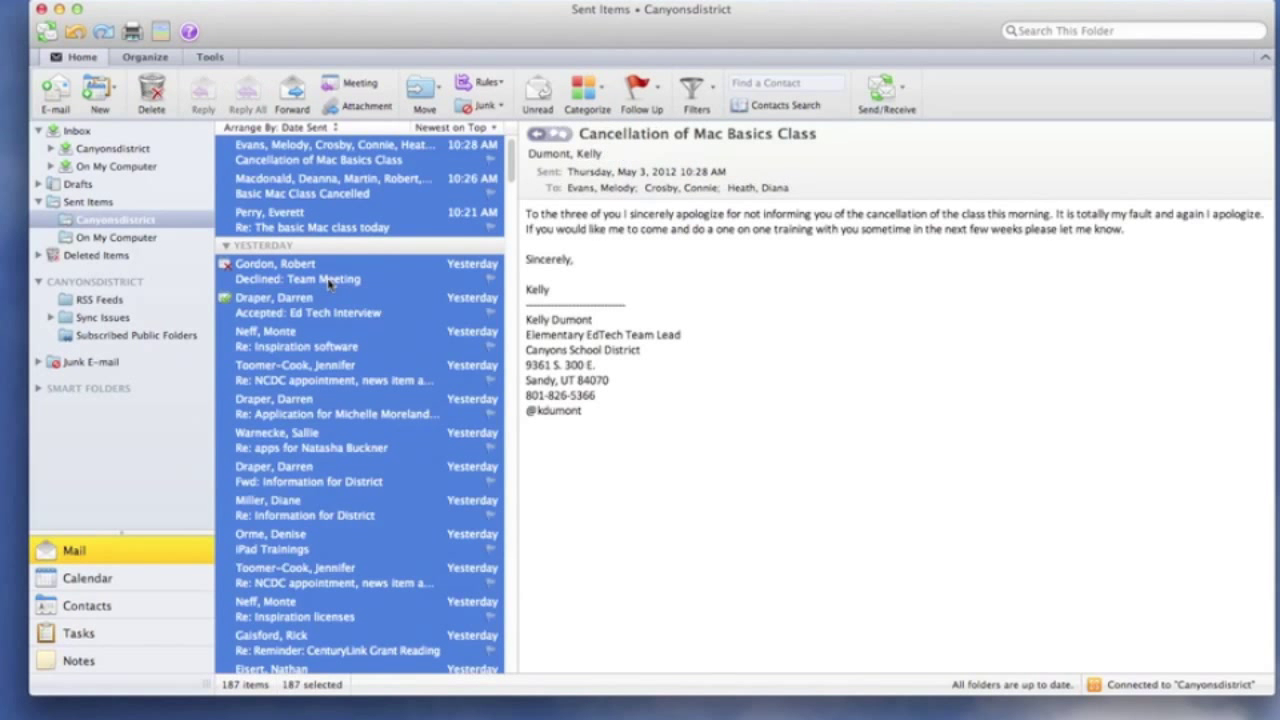
pyautogui.moveTo(341, 287); pyautogui.dragTo(122, 240)
# Delete the 187 messages from Canyonsdistrict Sent Items and check the On My Computer copy
pyautogui.click(153, 95)
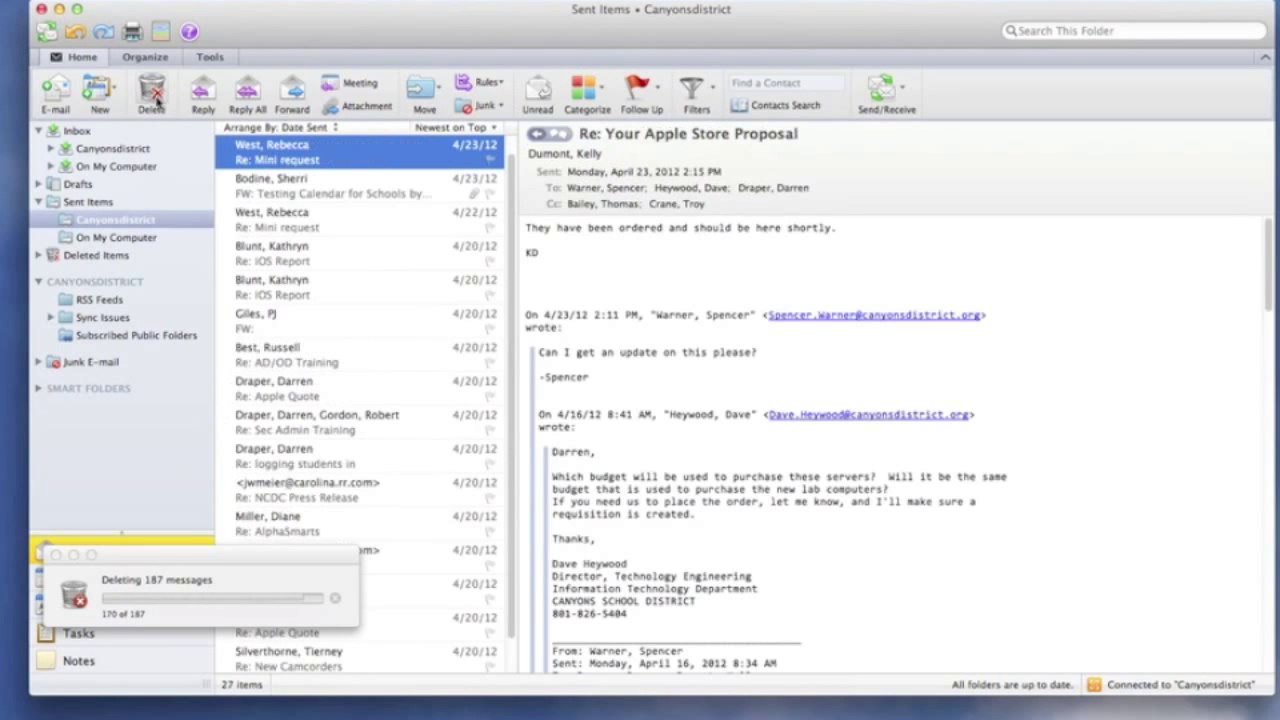
pyautogui.click(95, 242)
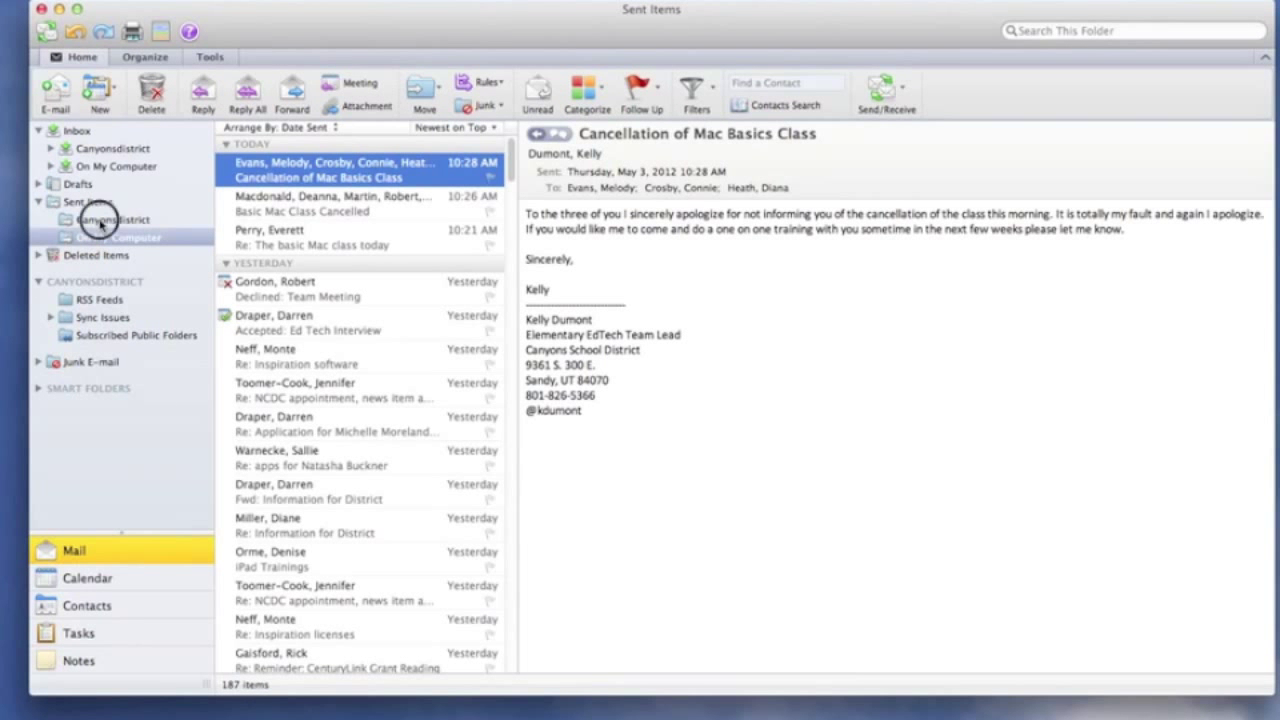
# Collapse Sent Items, expand Deleted Items, and select its Canyonsdistrict folder holding 187 messages
pyautogui.click(100, 222)
pyautogui.click(39, 202)
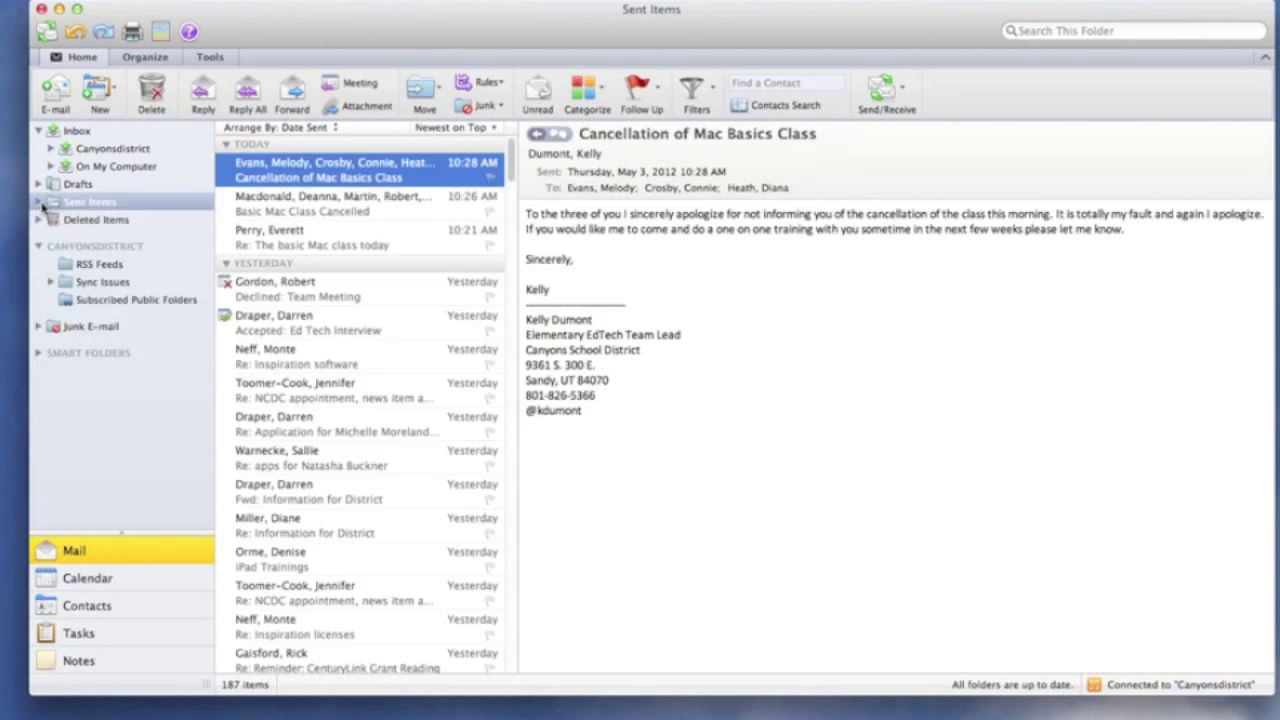
pyautogui.click(39, 219)
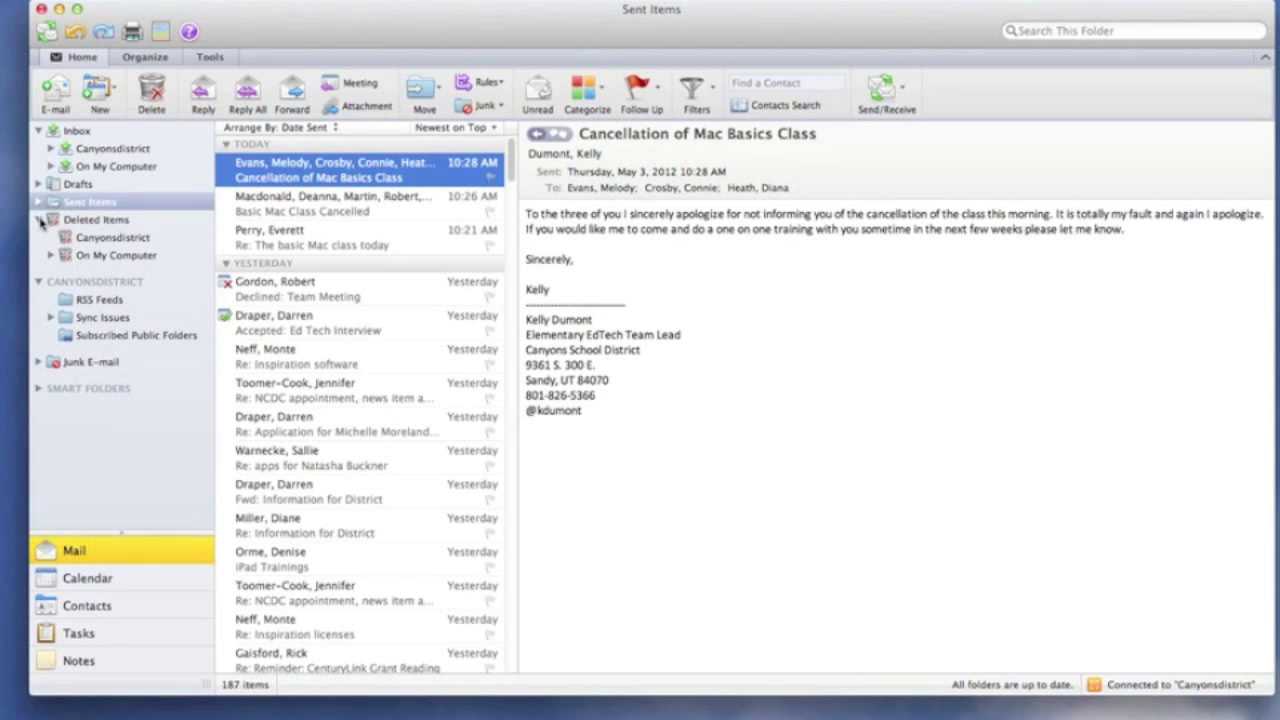
pyautogui.click(100, 257)
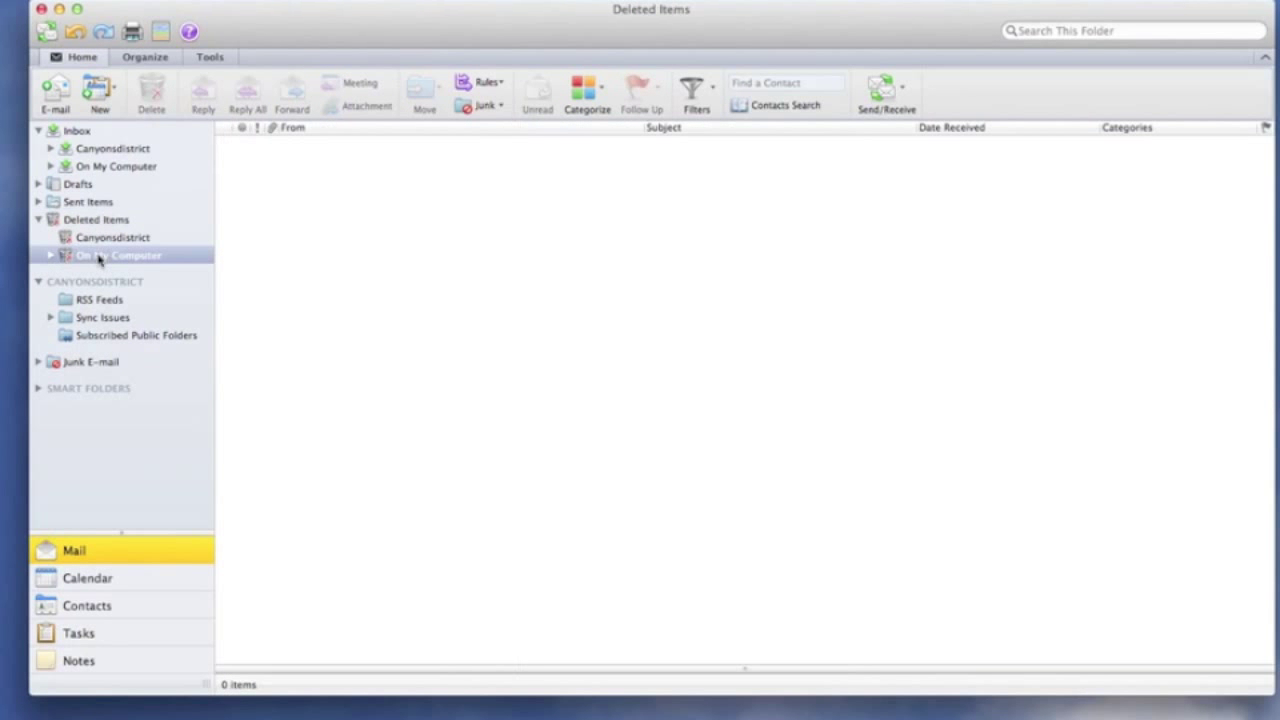
pyautogui.click(105, 240)
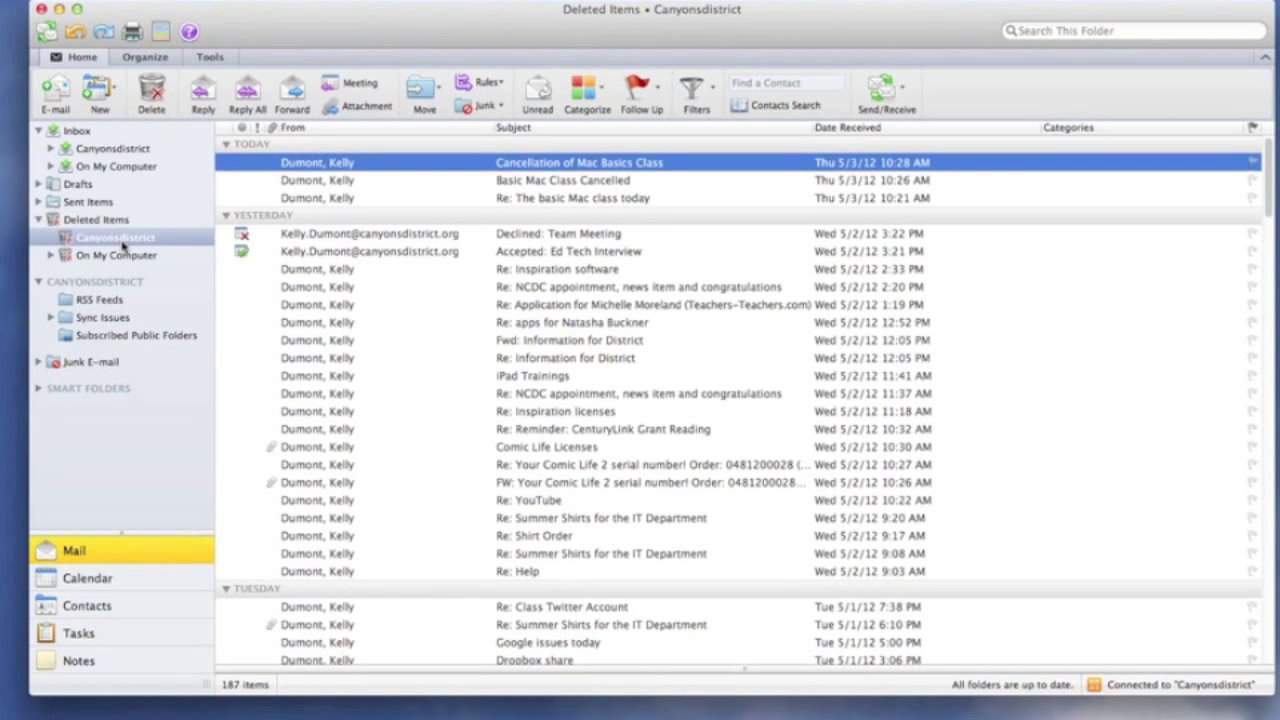
pyautogui.click(117, 244)
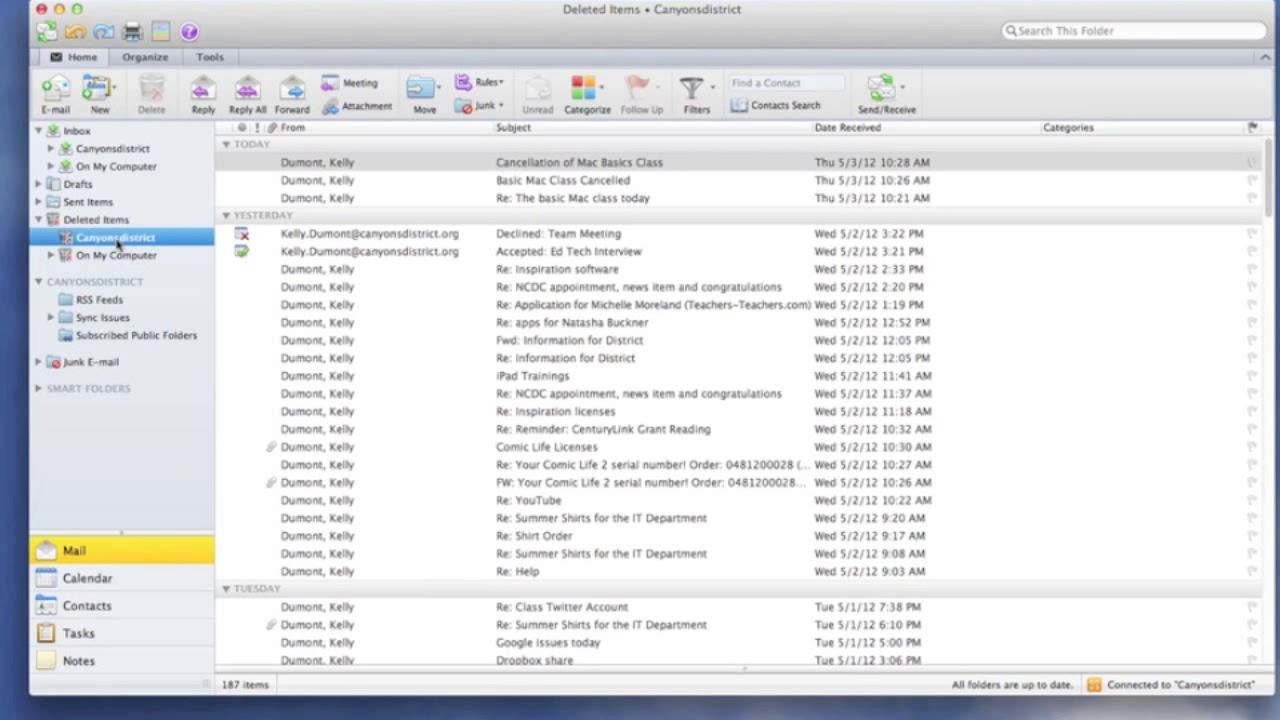
pyautogui.rightClick(117, 244)
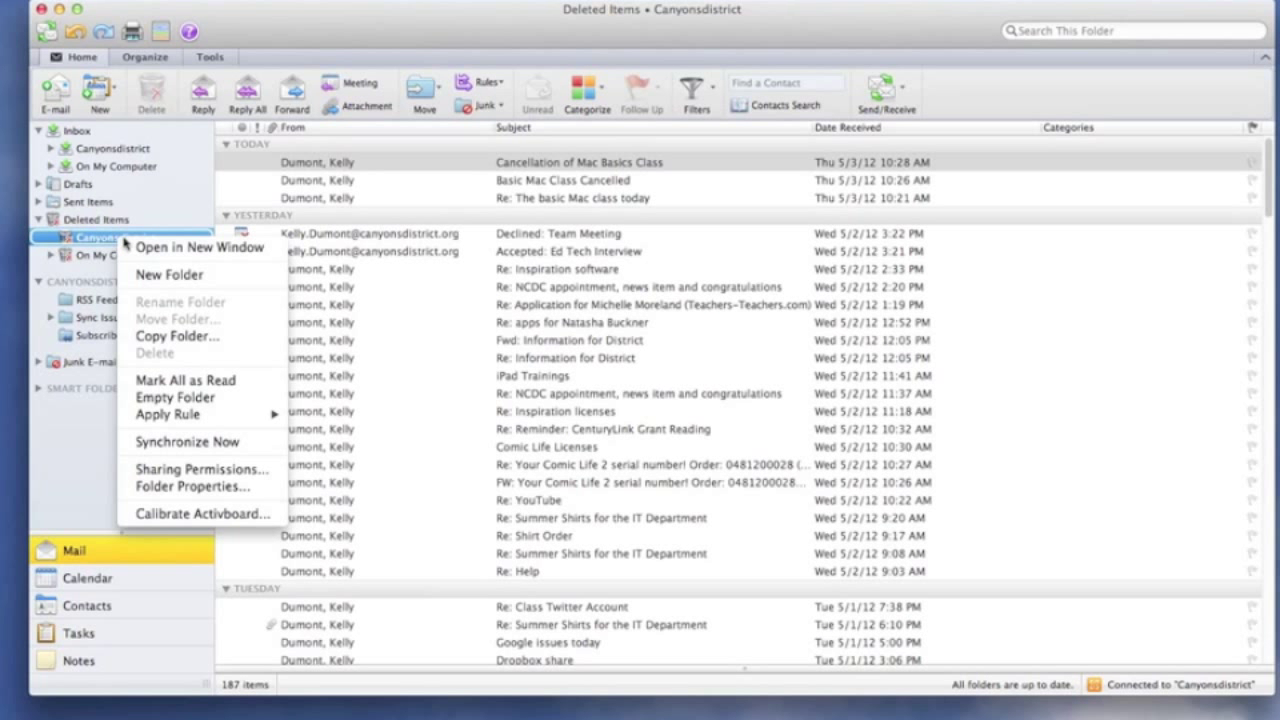
# Empty the Canyonsdistrict Deleted Items folder, permanently deleting its 187 messages
pyautogui.click(195, 399)
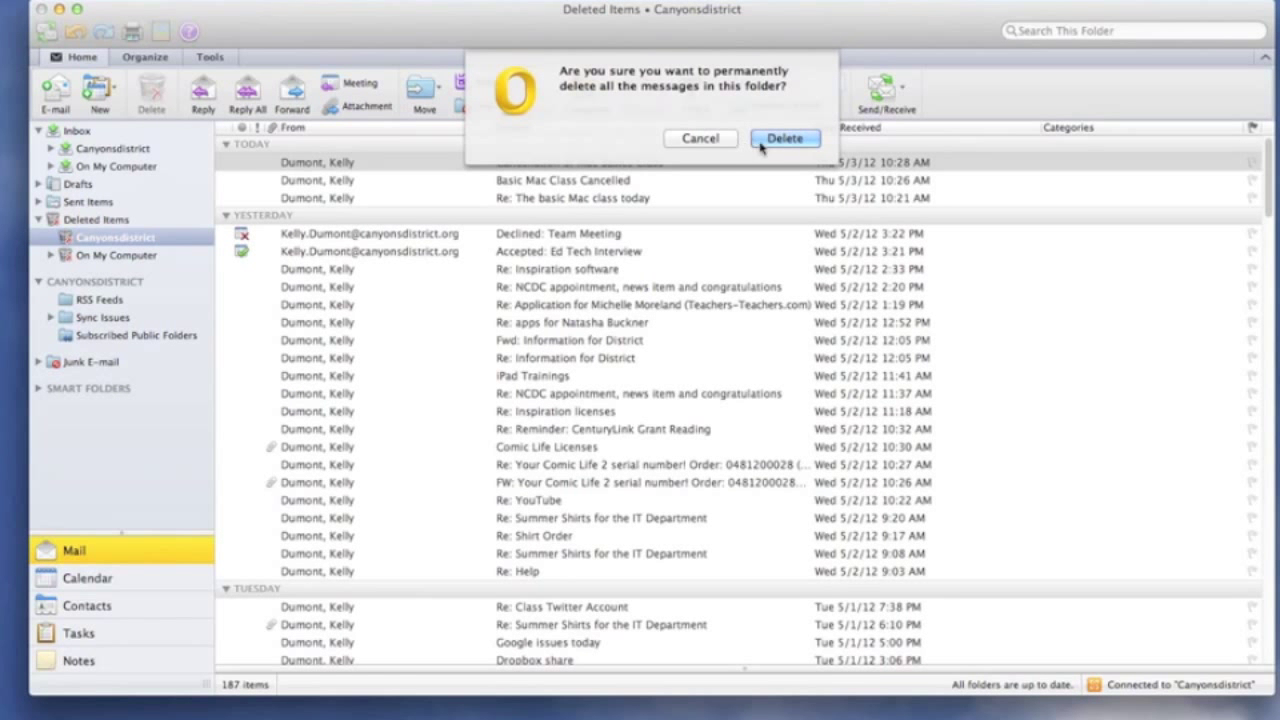
pyautogui.click(781, 146)
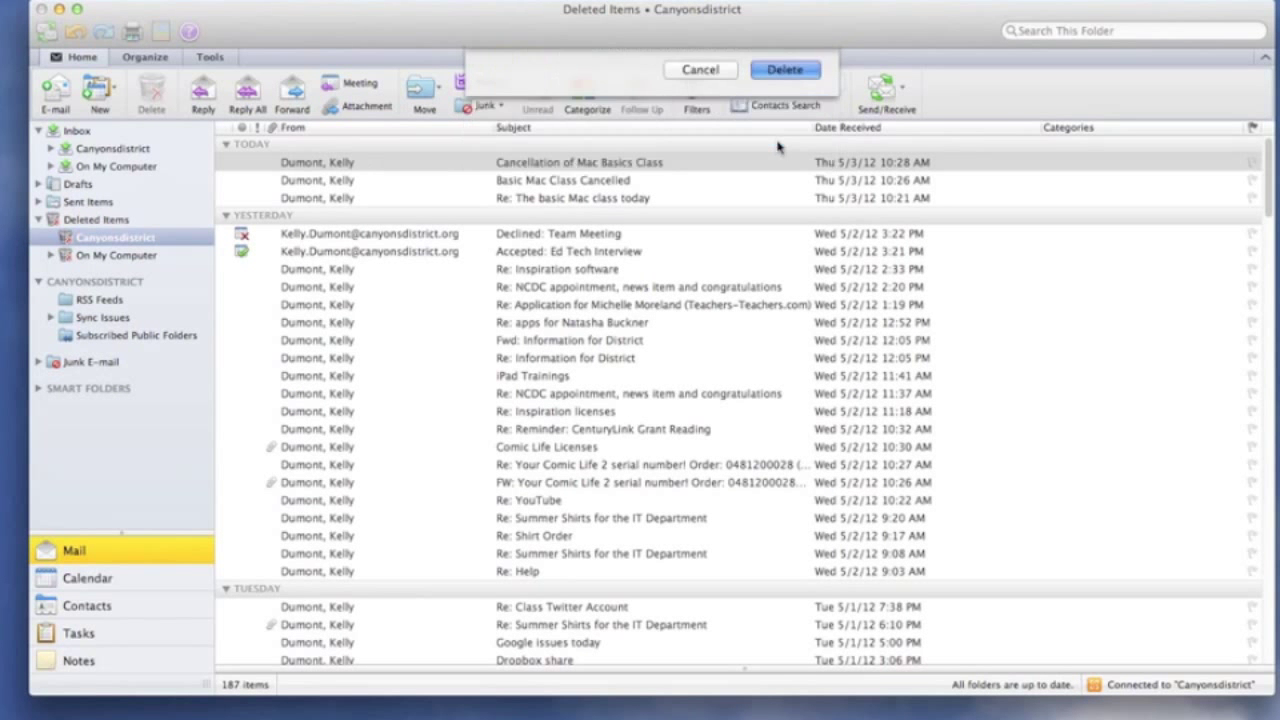
pyautogui.click(39, 220)
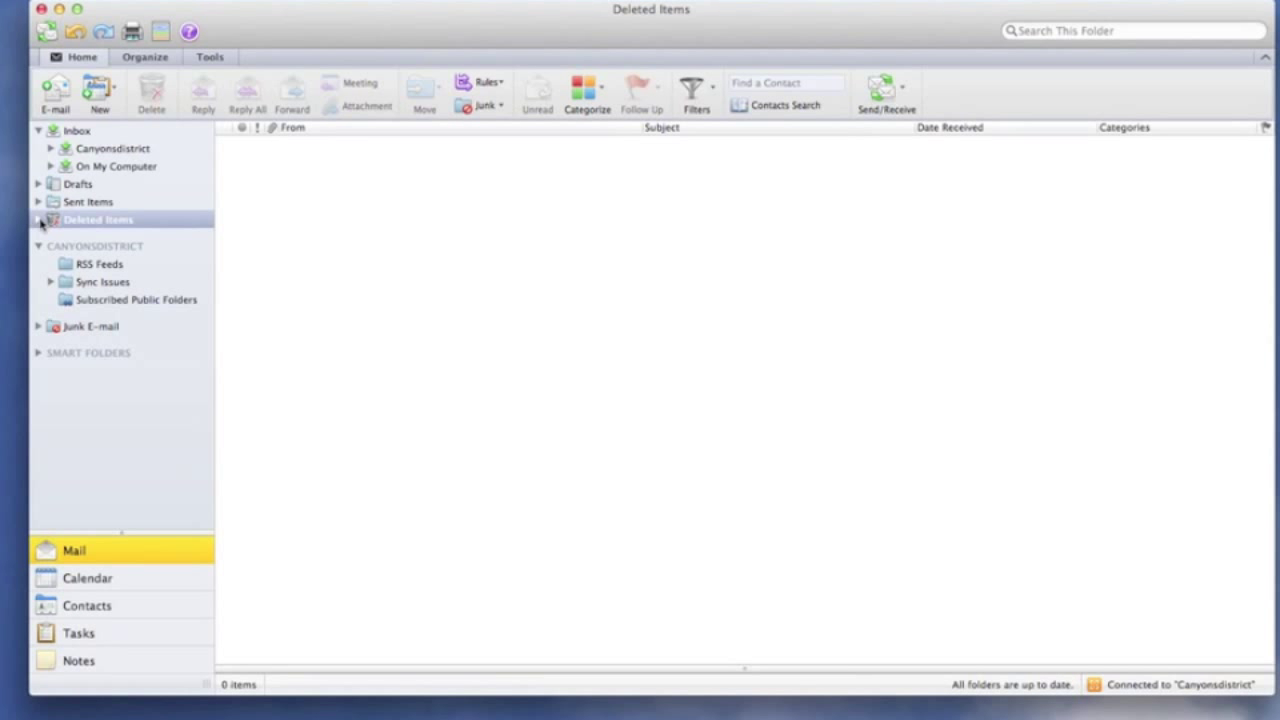
pyautogui.click(39, 220)
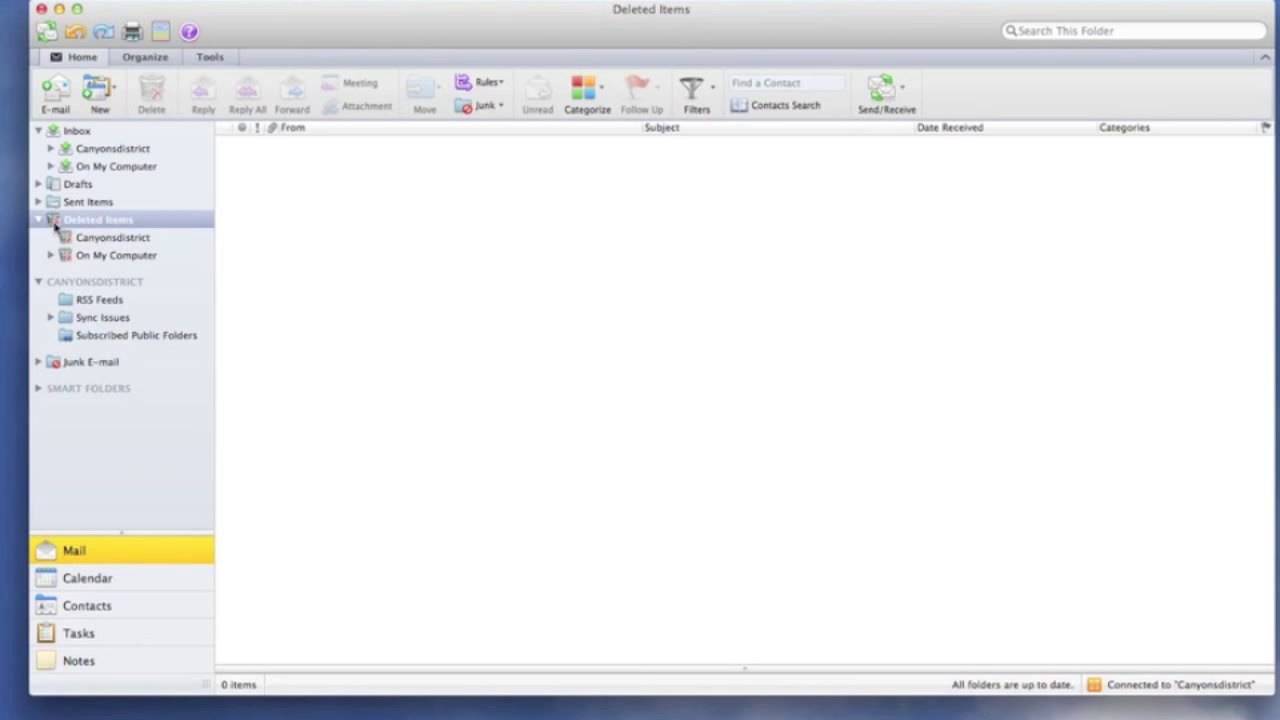
# Collapse Deleted Items and return to the 13-message Inbox
pyautogui.click(39, 220)
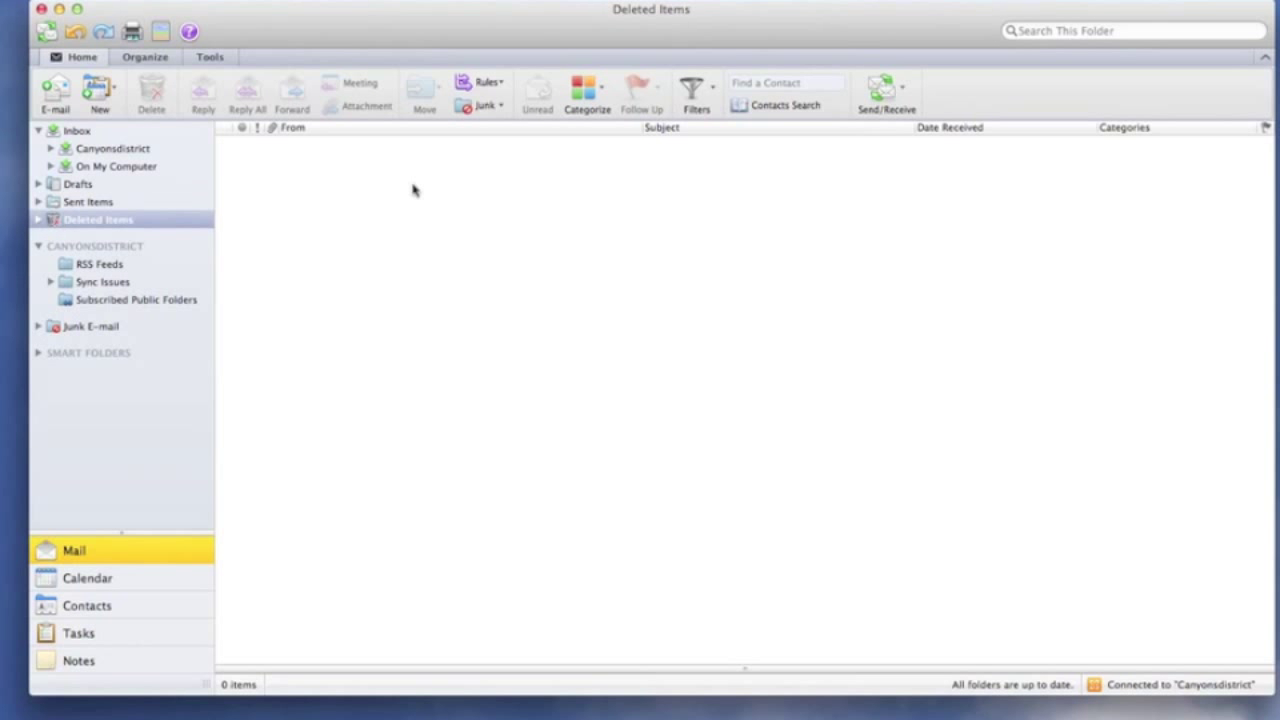
pyautogui.click(95, 134)
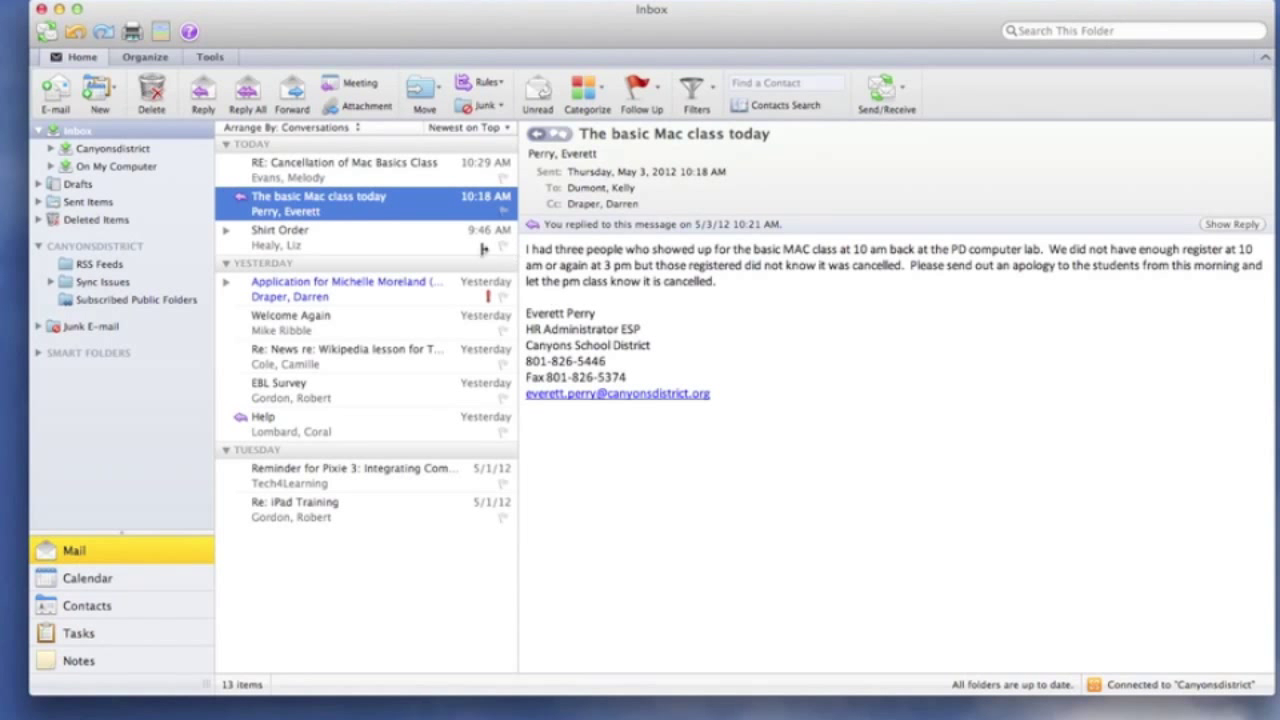